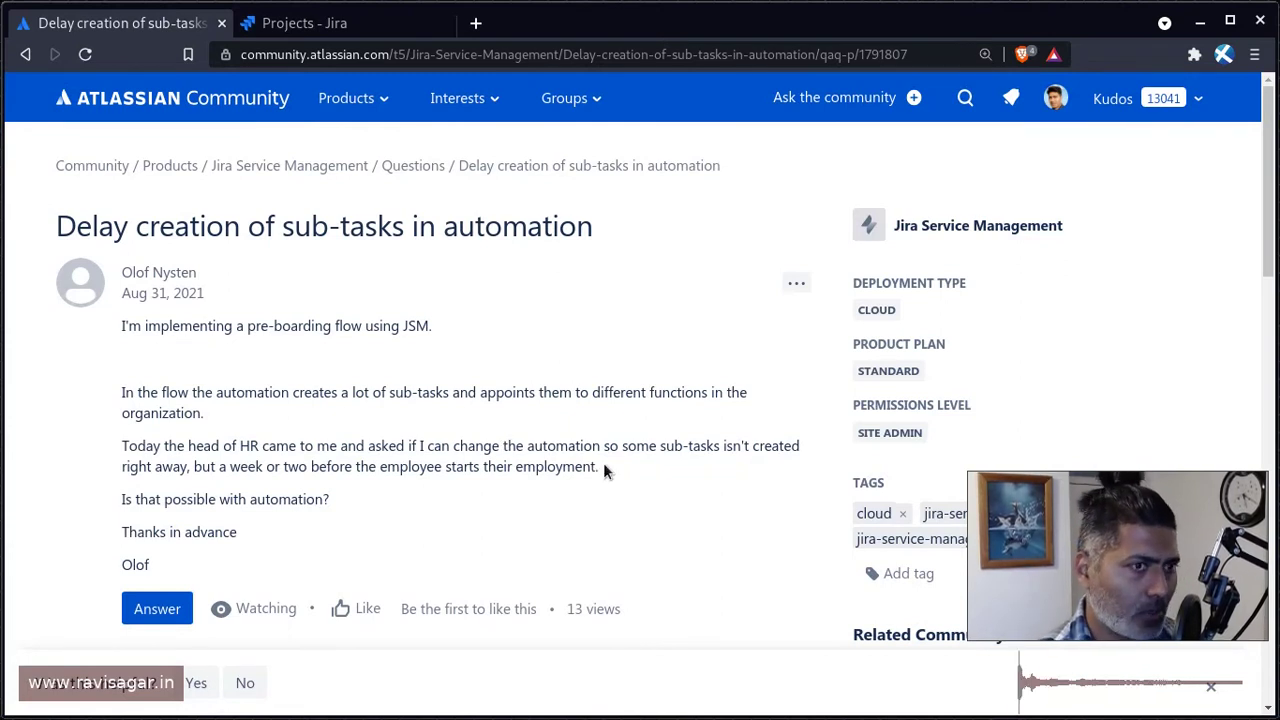
Step: Switch to the Jira site and open its Automation rules administration page
{"action": "key", "text": "ctrl+Tab"}
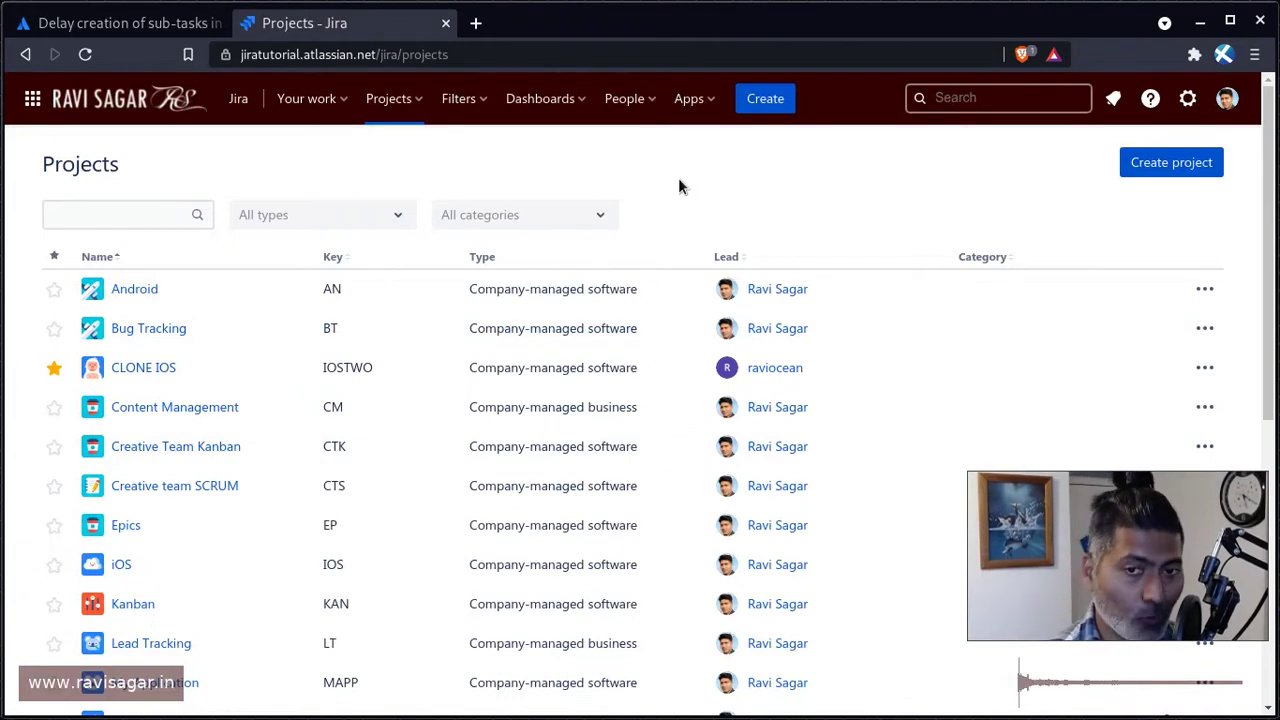
{"action": "key", "text": "period"}
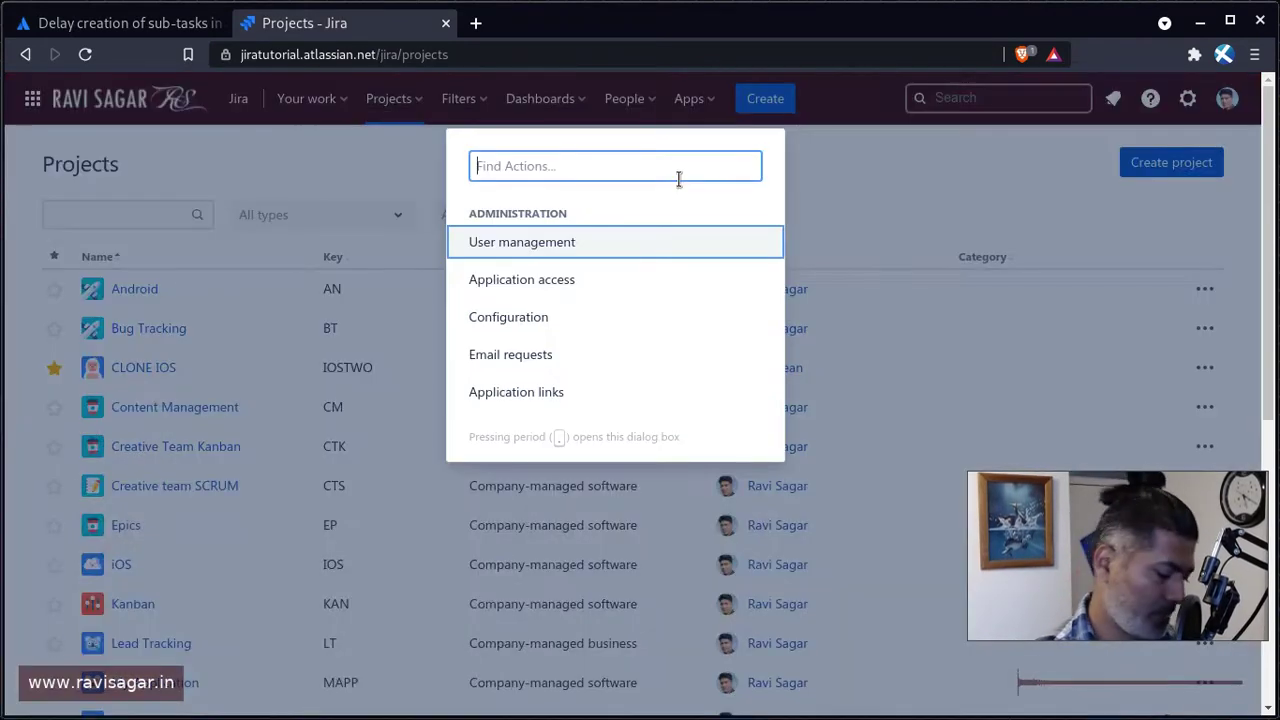
{"action": "type", "text": "auto"}
{"action": "key", "text": "Return"}
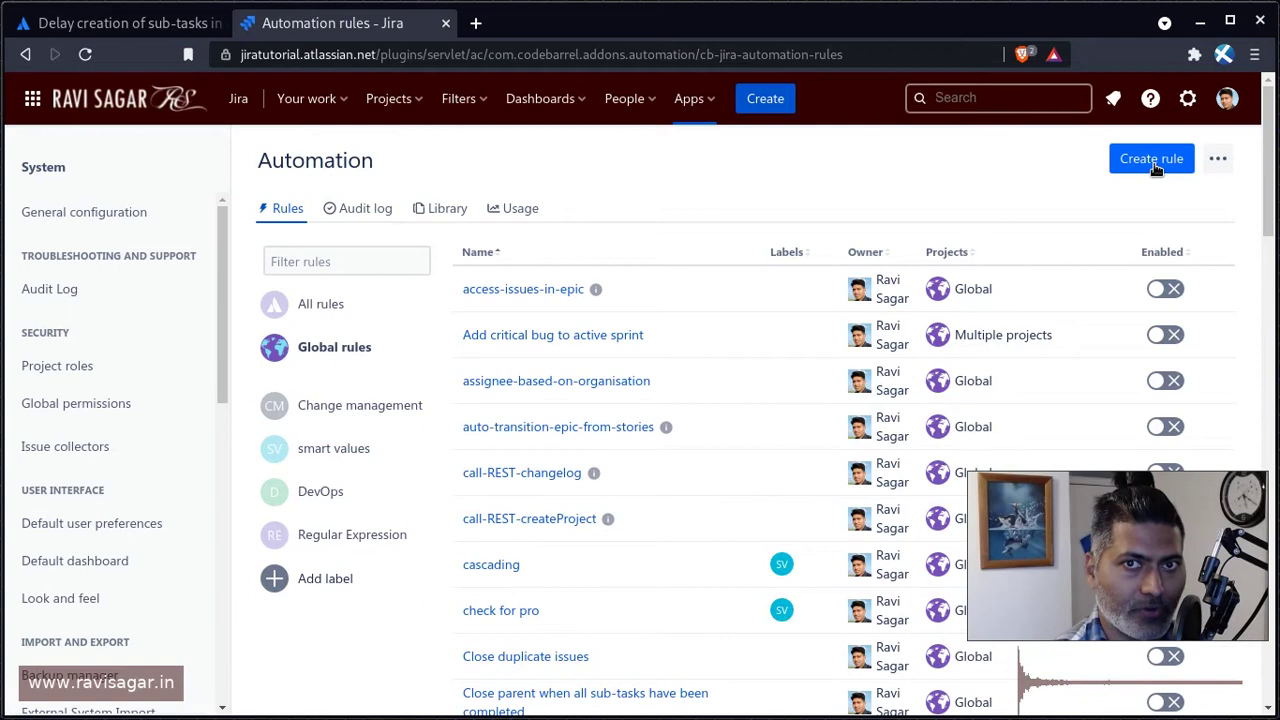
Step: Open the issue navigator to search across all issues
{"action": "left_click", "coordinate": [1026, 100]}
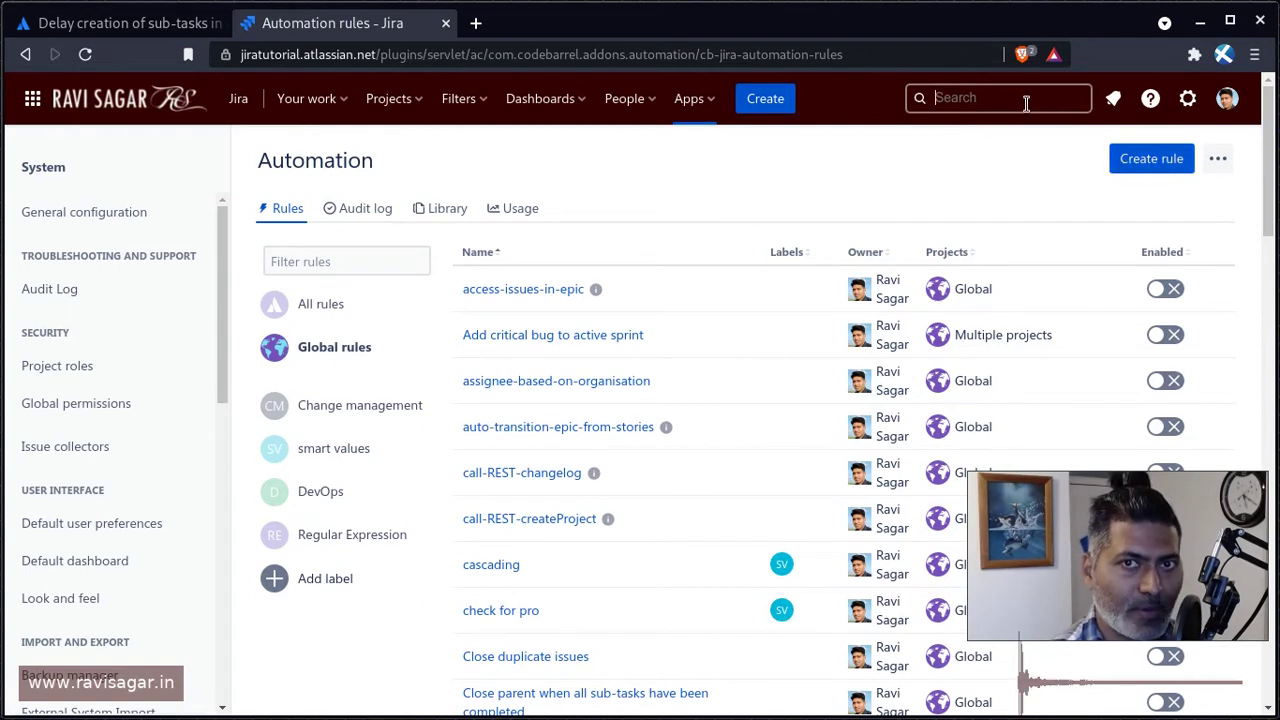
{"action": "key", "text": "Escape"}
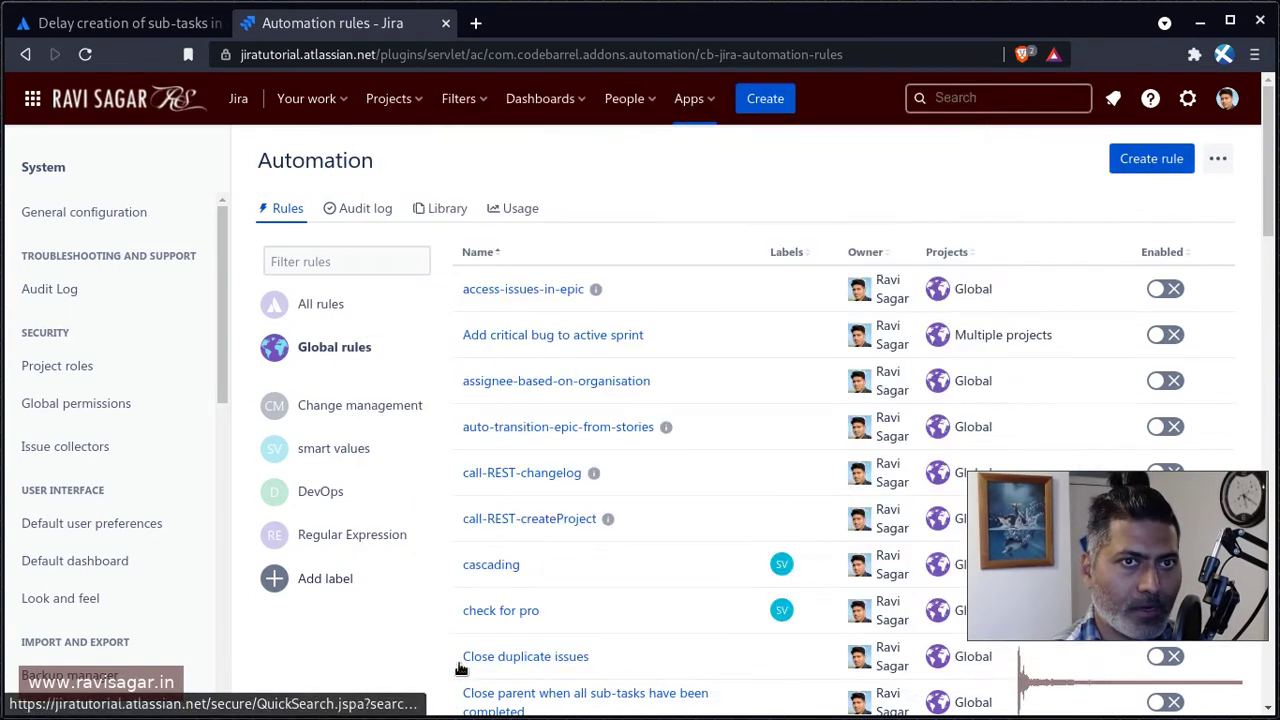
{"action": "left_click", "coordinate": [1049, 96]}
{"action": "left_click", "coordinate": [476, 675]}
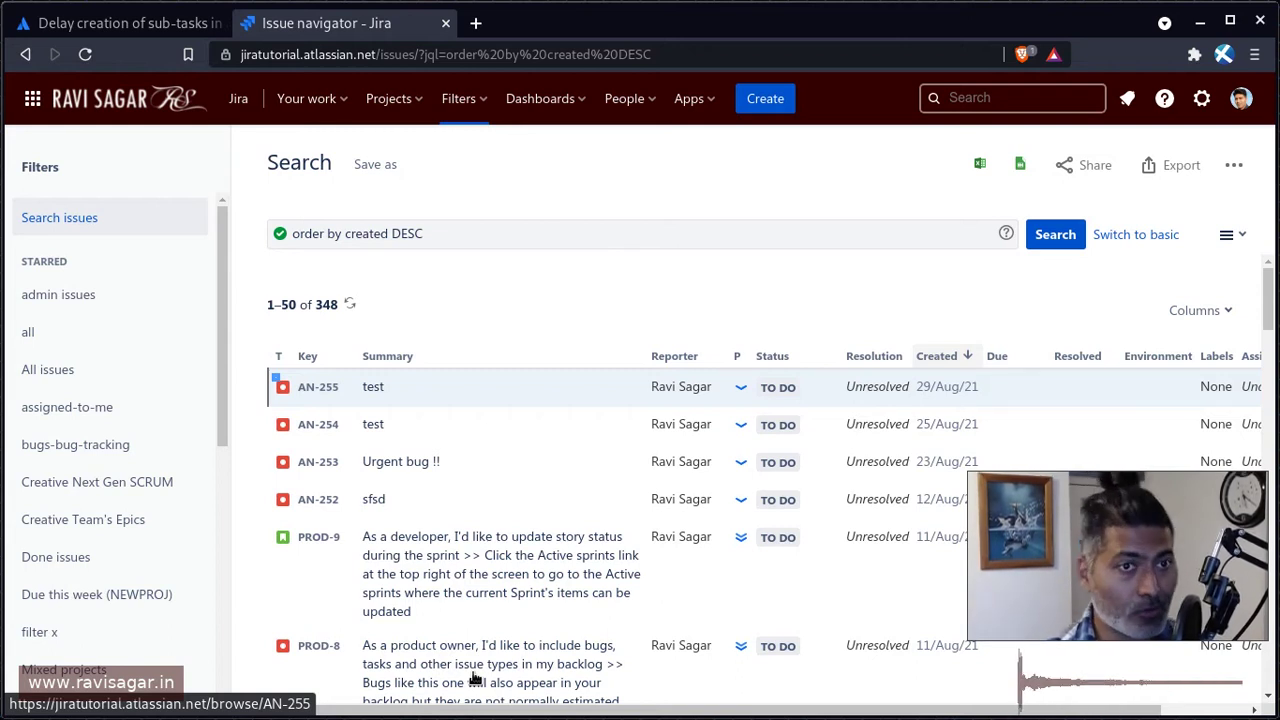
Step: Replace the JQL query with the "Baseline start date[Date]" field followed by the <= operator
{"action": "left_click", "coordinate": [676, 247]}
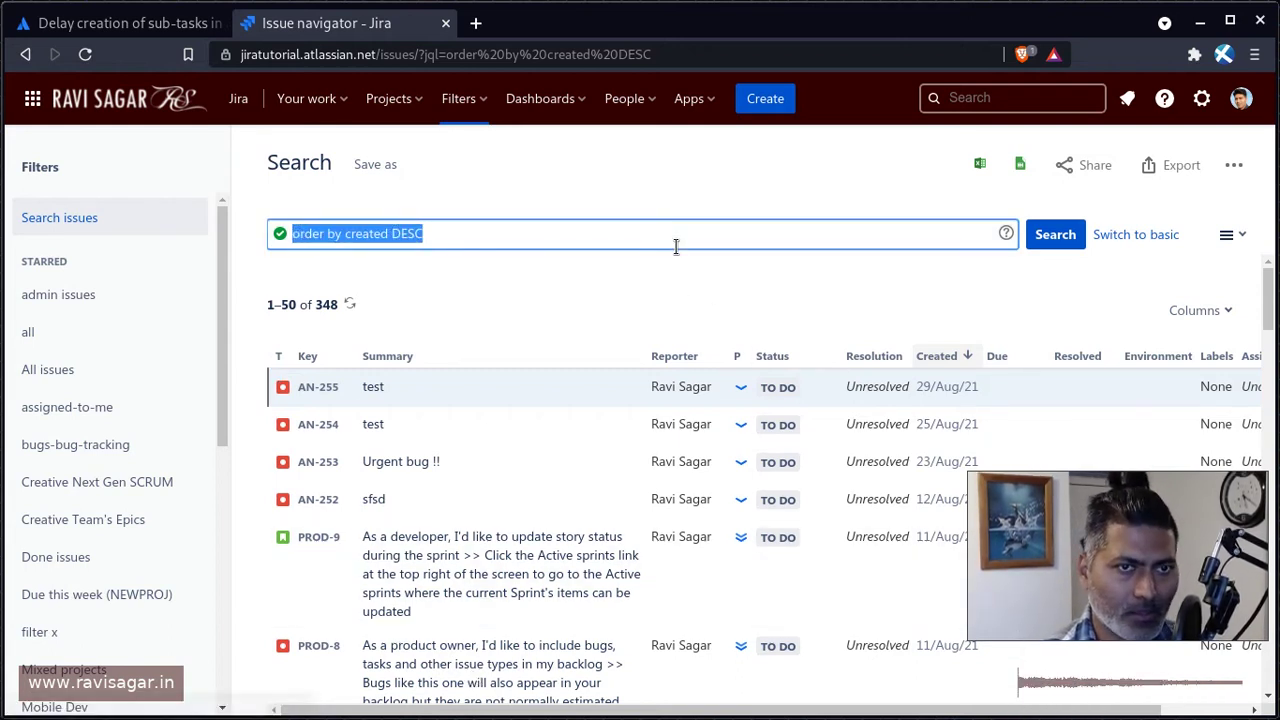
{"action": "key", "text": "BackSpace"}
{"action": "type", "text": "Base"}
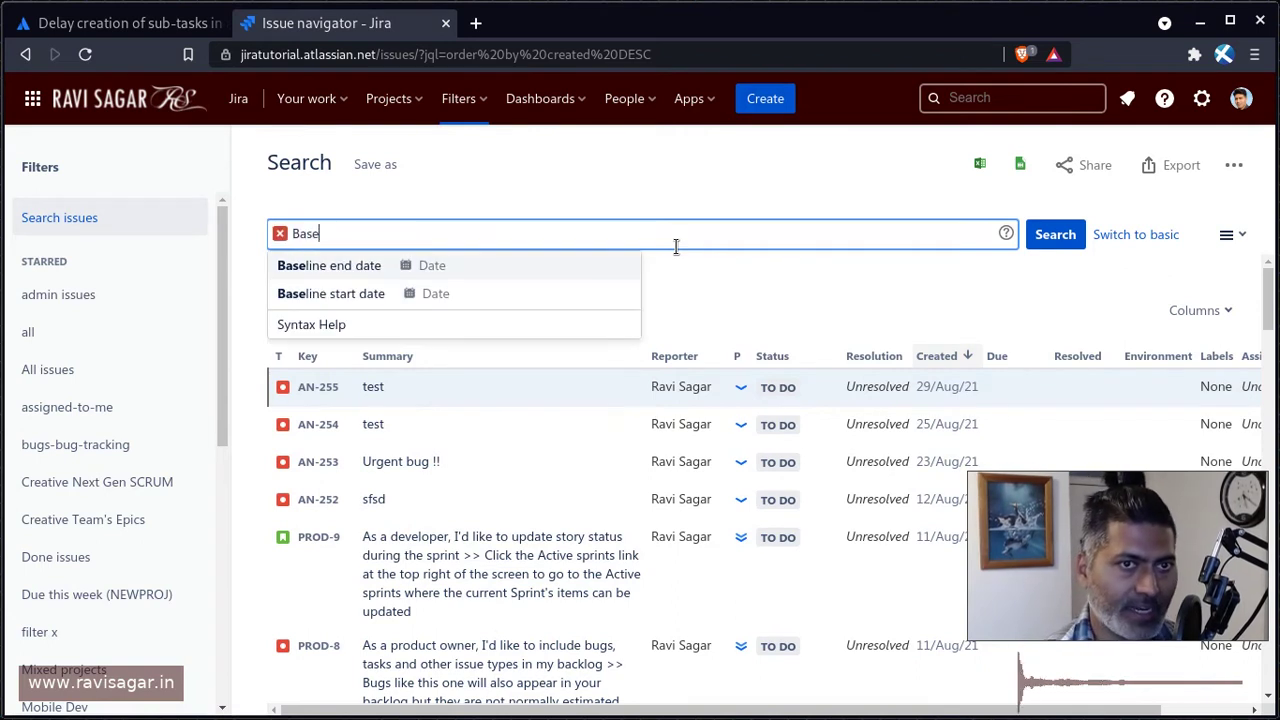
{"action": "key", "text": "Down"}
{"action": "key", "text": "Return"}
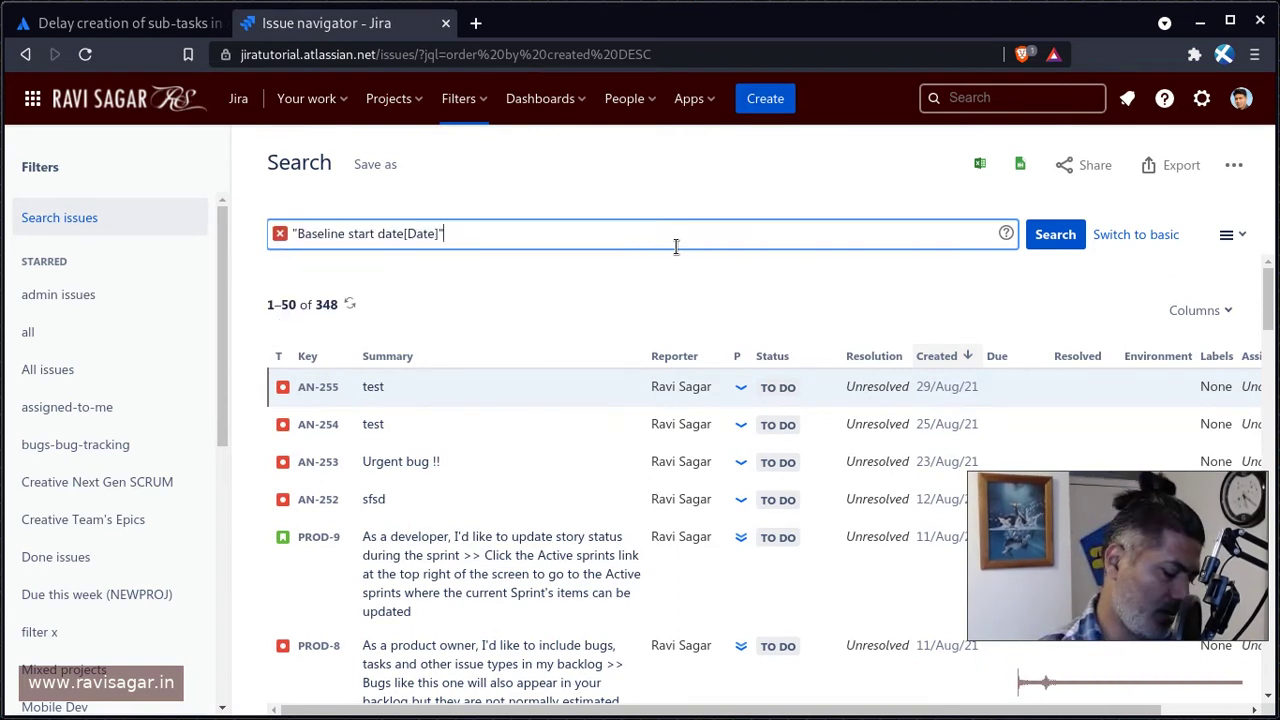
{"action": "type", "text": "<"}
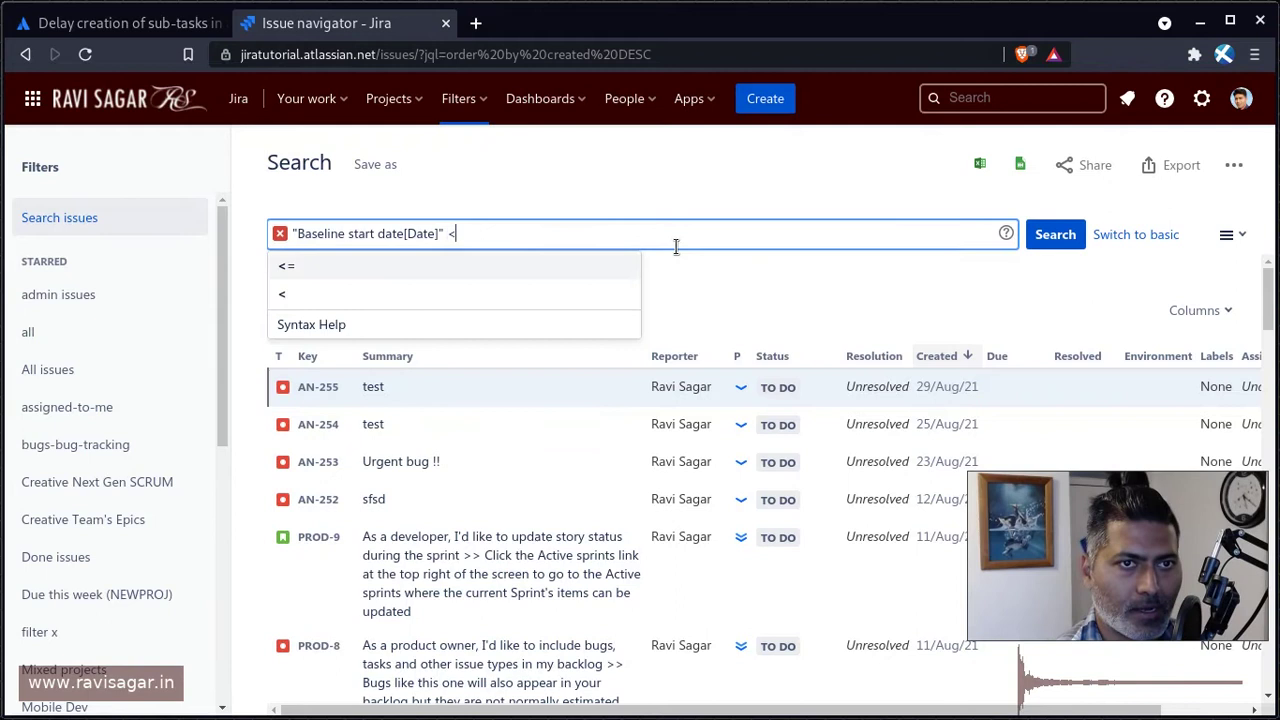
{"action": "key", "text": "Return"}
Step: Recheck the Atlassian Community question, and change the operator in the Jira query to >=
{"action": "key", "text": "ctrl+shift+Tab"}
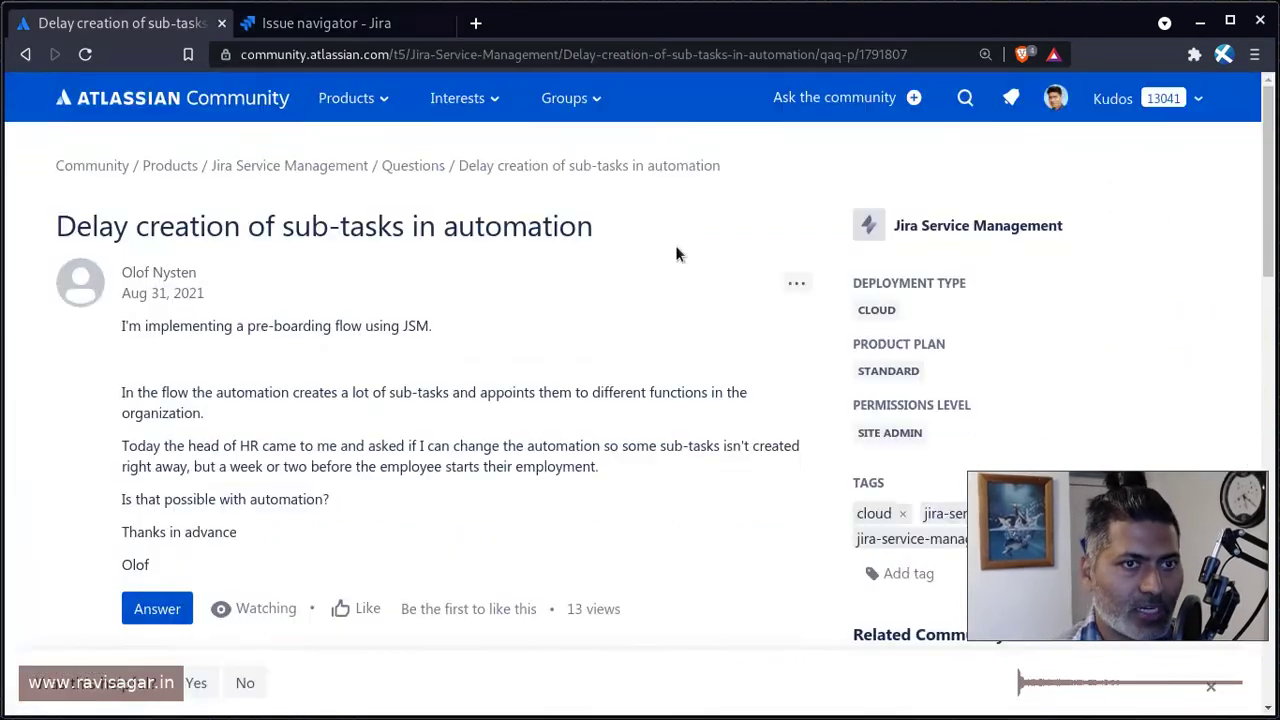
{"action": "scroll", "coordinate": [674, 348], "scroll_direction": "down", "scroll_amount": 5}
{"action": "key", "text": "ctrl+Tab"}
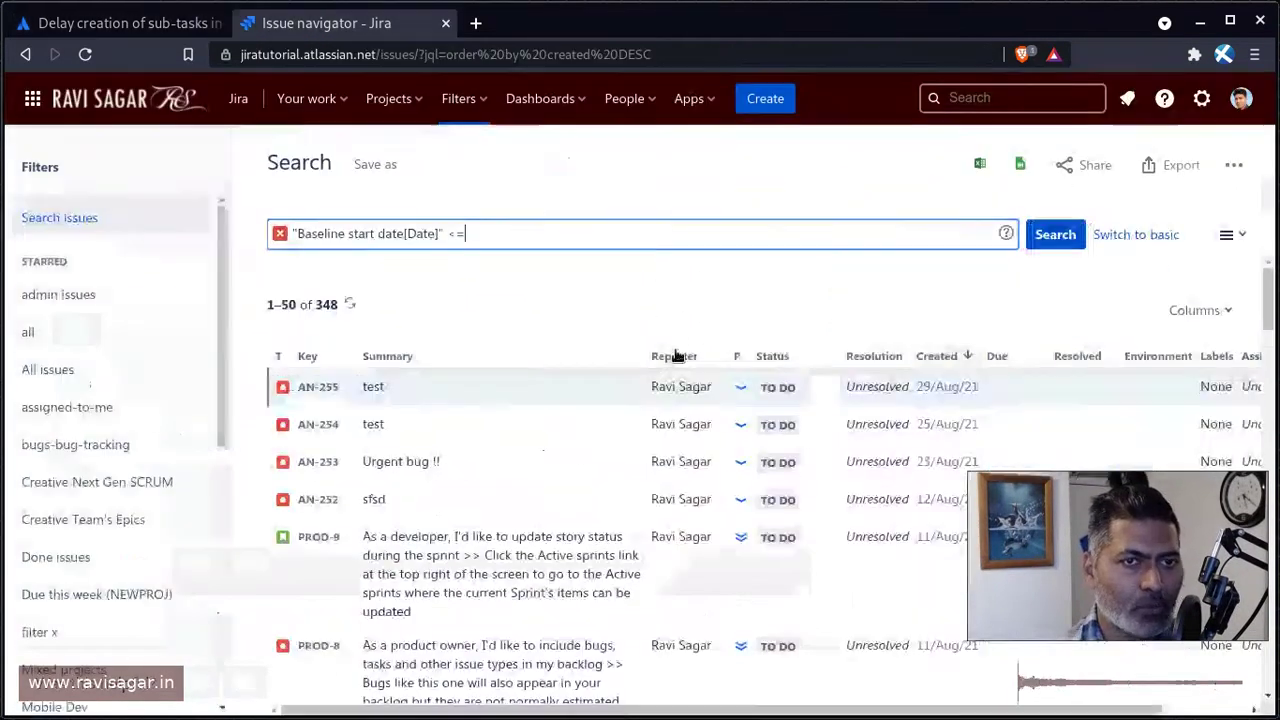
{"action": "key", "text": "BackSpace"}
{"action": "key", "text": "BackSpace"}
{"action": "type", "text": ">"}
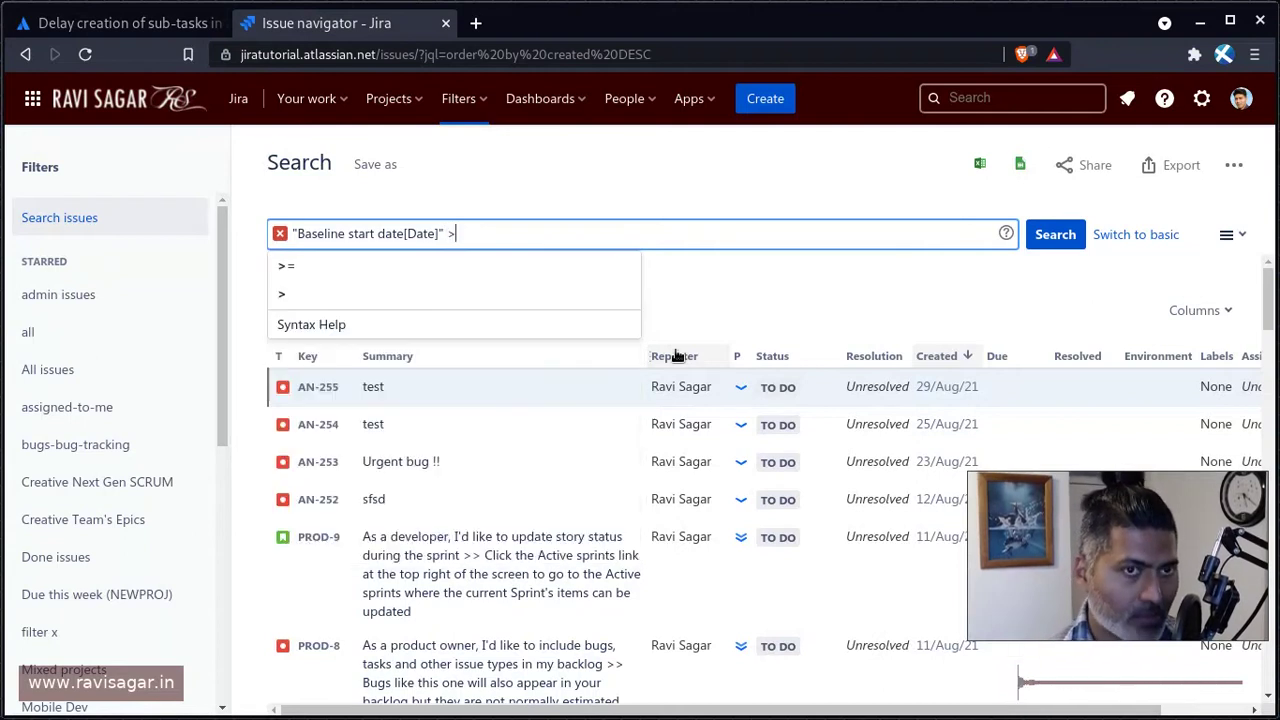
{"action": "type", "text": "="}
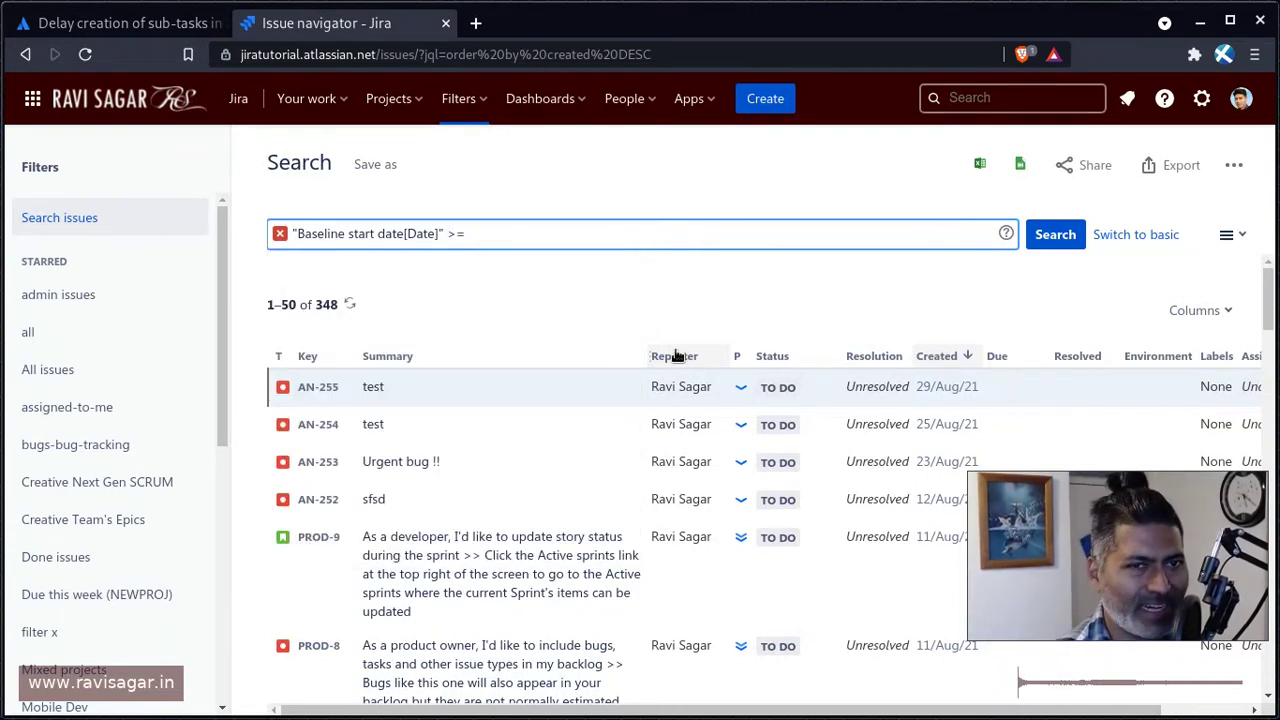
Step: Complete the baseline start date query with the relative date -1w and run the search
{"action": "type", "text": " -1d"}
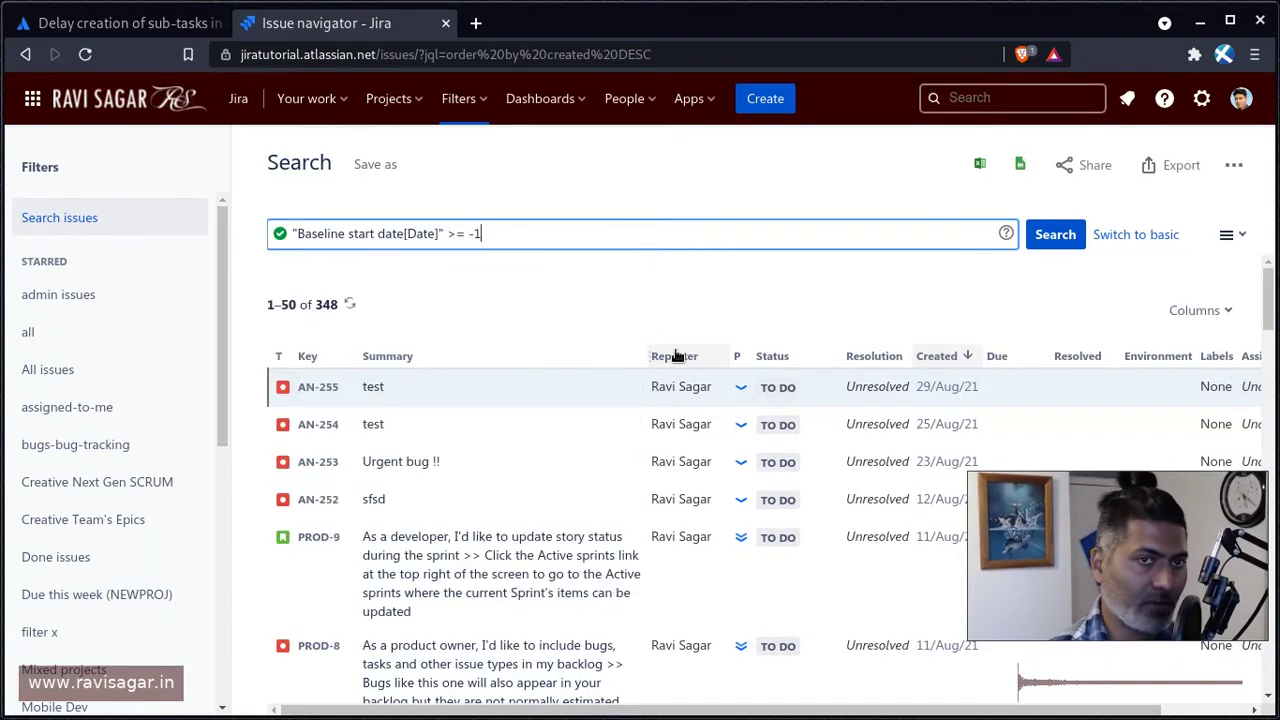
{"action": "key", "text": "BackSpace"}
{"action": "key", "text": "BackSpace"}
{"action": "type", "text": "1"}
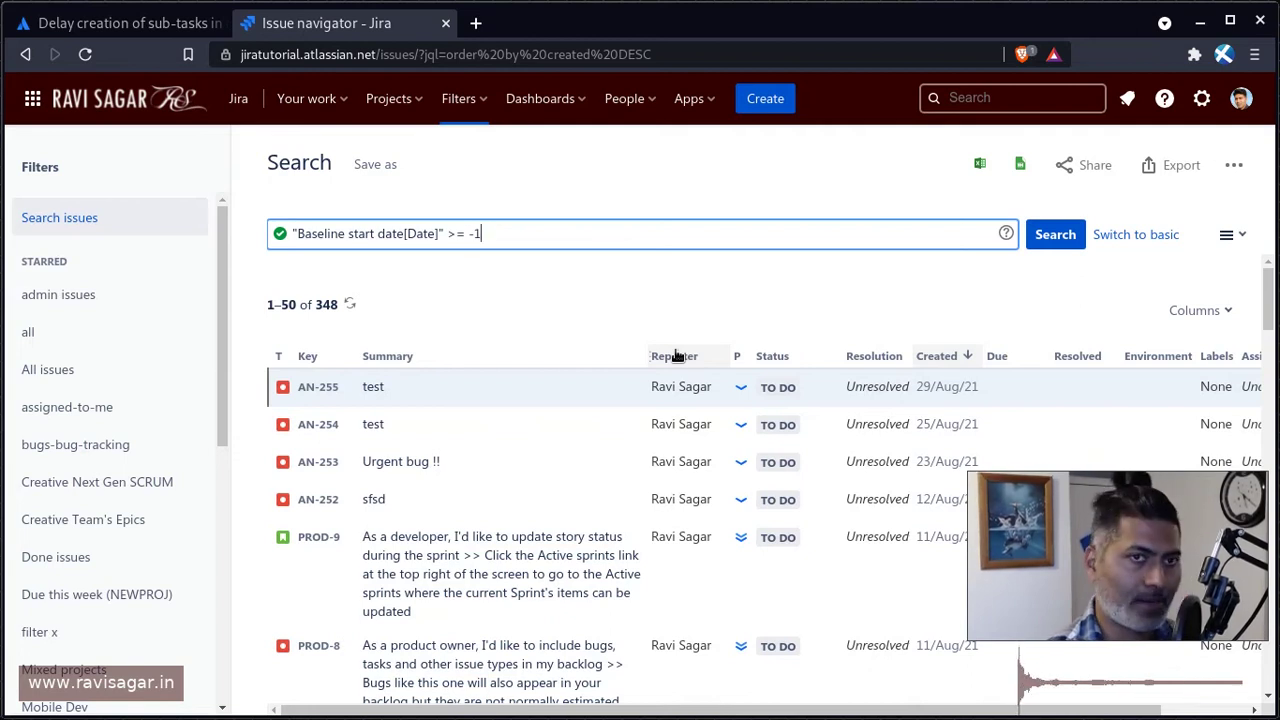
{"action": "type", "text": "w"}
{"action": "key", "text": "Return"}
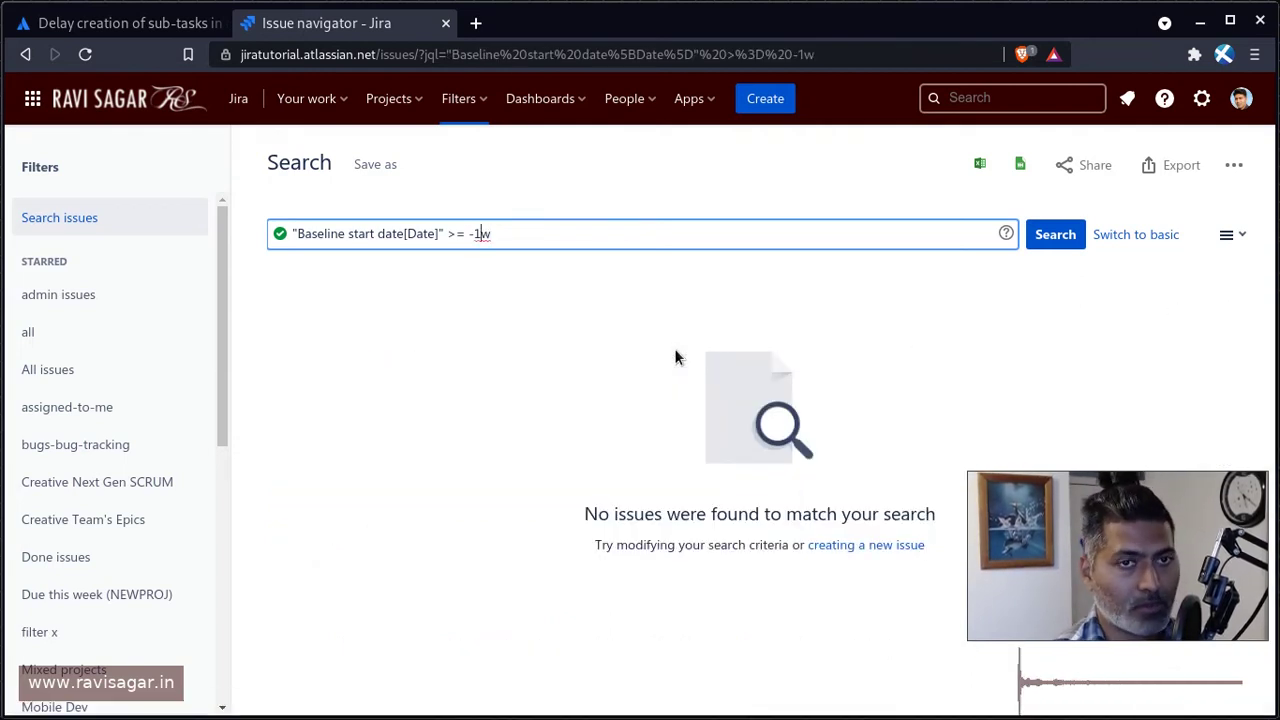
Step: Rerun the JQL search with the relative date set to -2w, and again with -3w
{"action": "key", "text": "BackSpace"}
{"action": "type", "text": "2"}
{"action": "key", "text": "Return"}
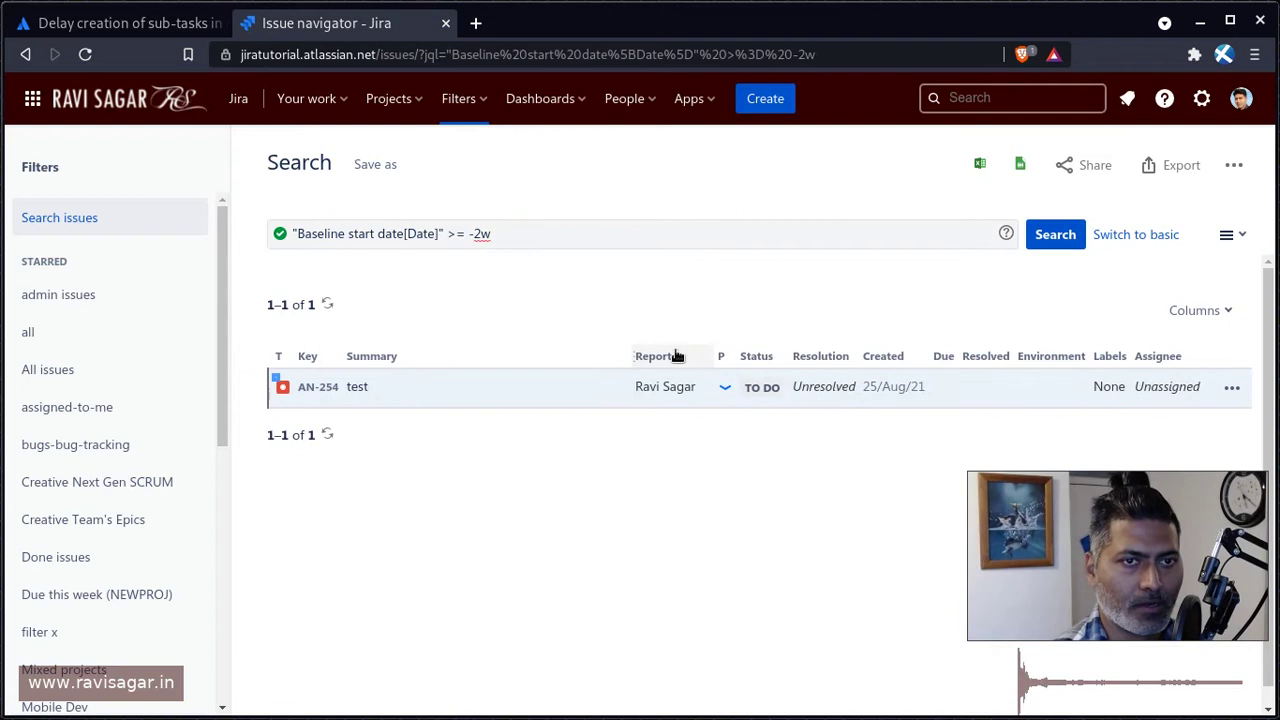
{"action": "left_click", "coordinate": [560, 240]}
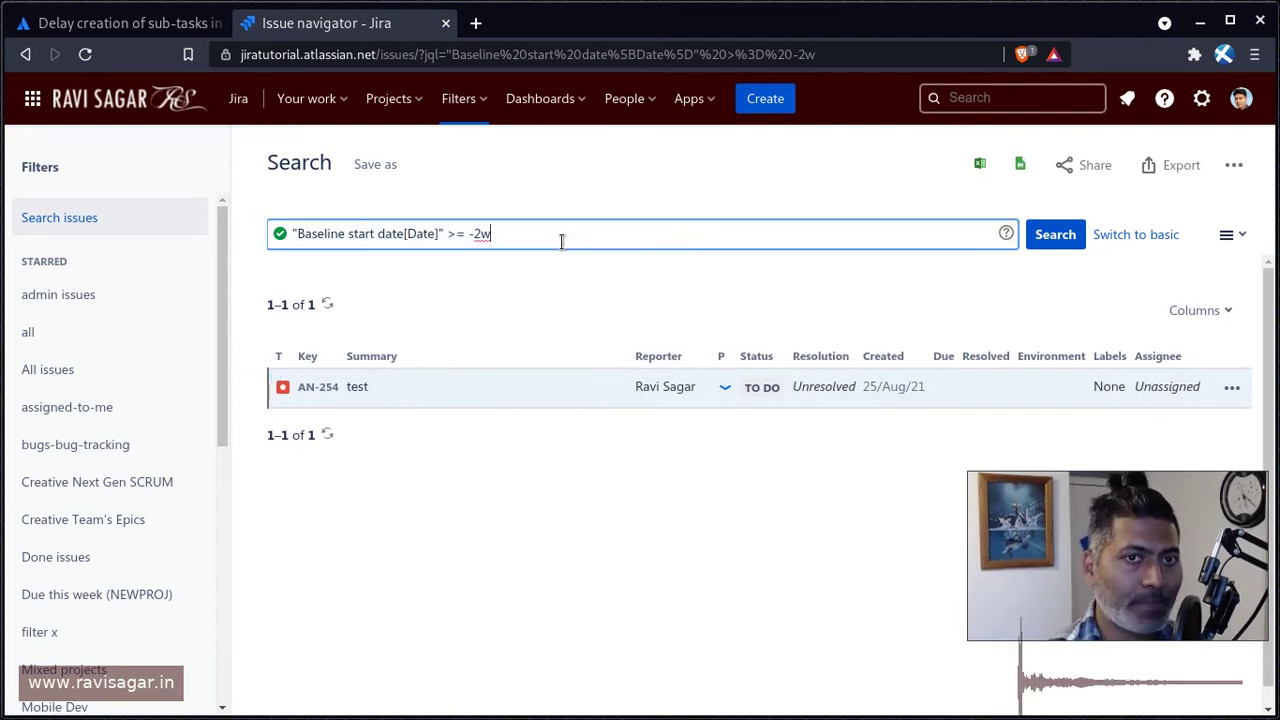
{"action": "key", "text": "BackSpace"}
{"action": "type", "text": "3"}
{"action": "key", "text": "Return"}
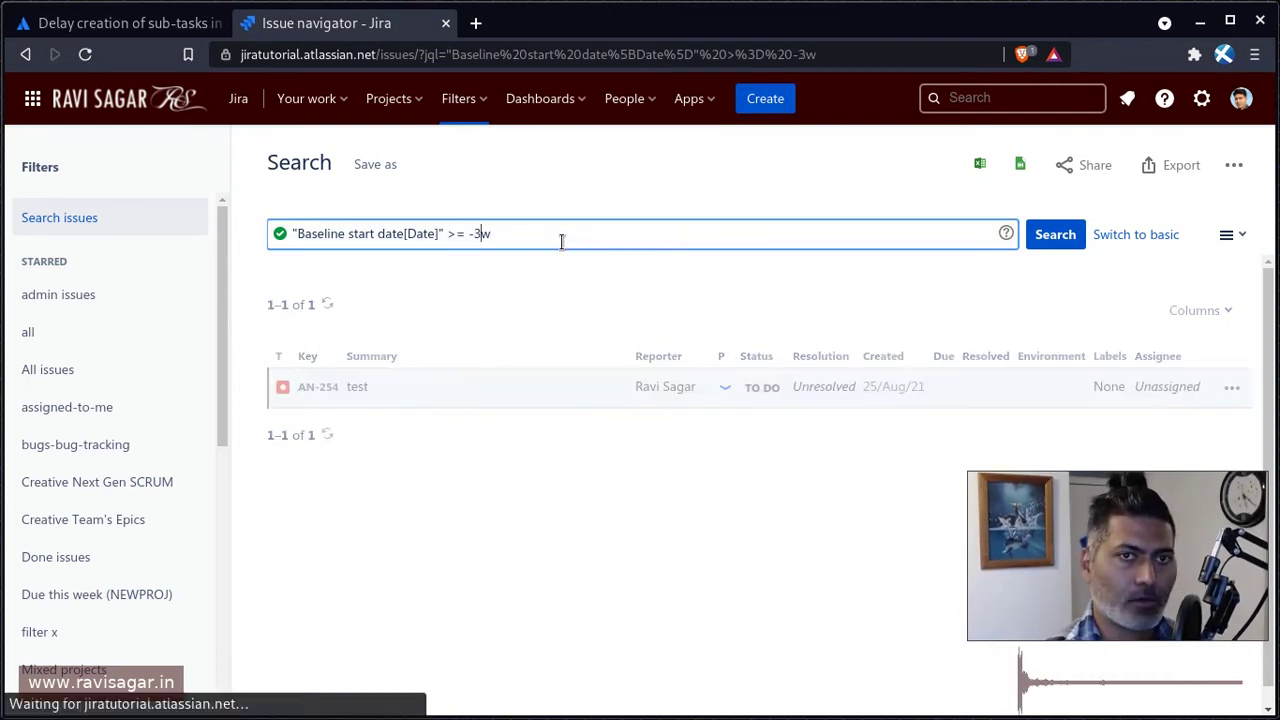
{"action": "left_click_drag", "start_coordinate": [561, 242], "coordinate": [281, 226]}
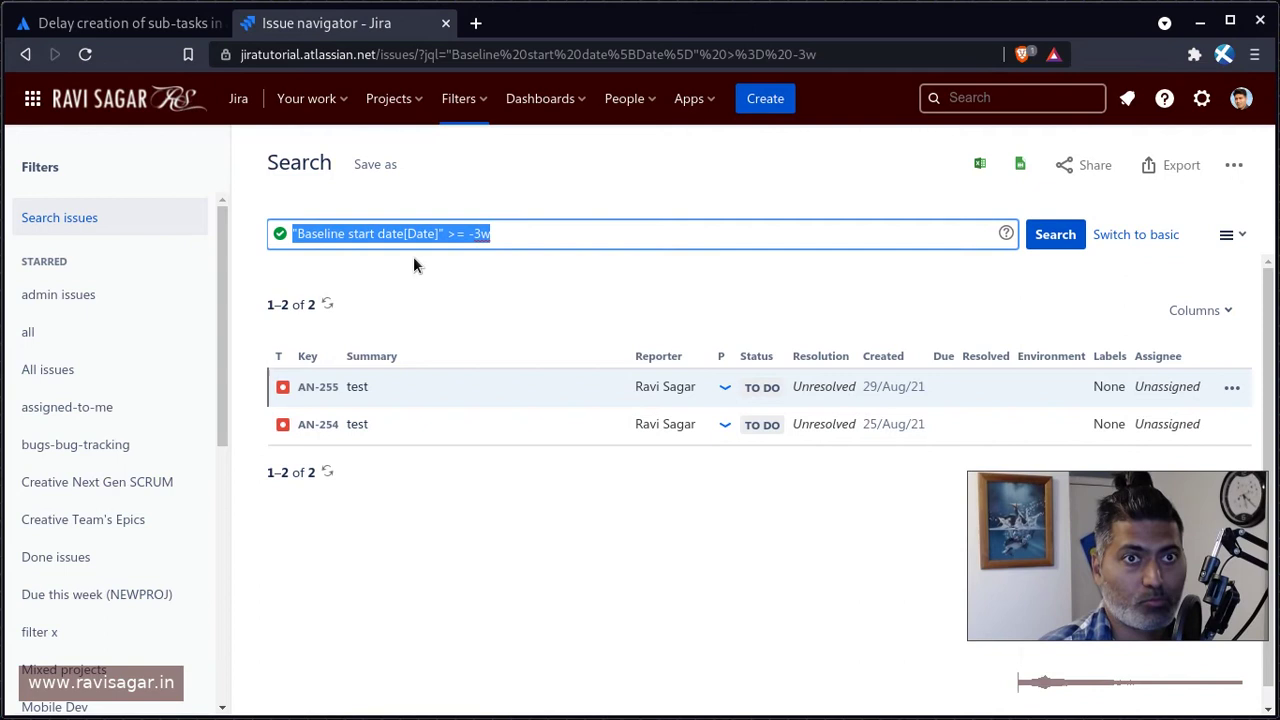
Step: Add the Baseline start date column to the search results
{"action": "left_click", "coordinate": [1200, 311]}
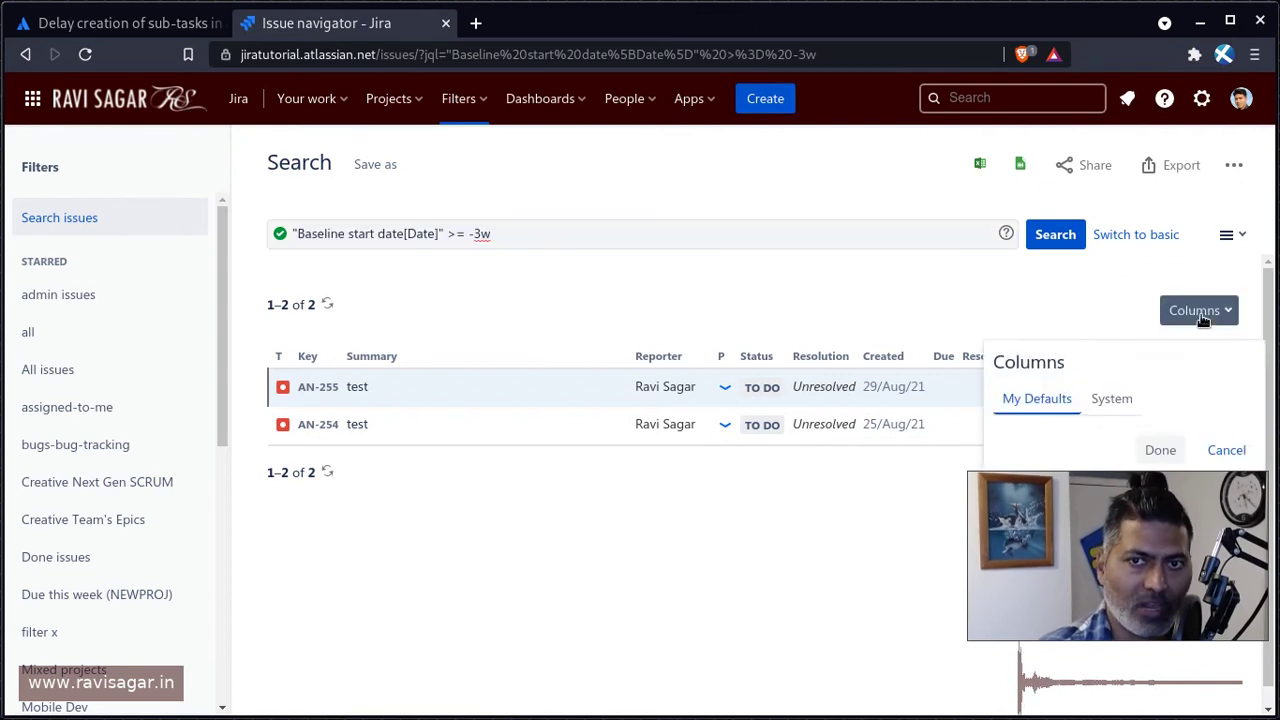
{"action": "left_click_drag", "start_coordinate": [1156, 537], "coordinate": [224, 572]}
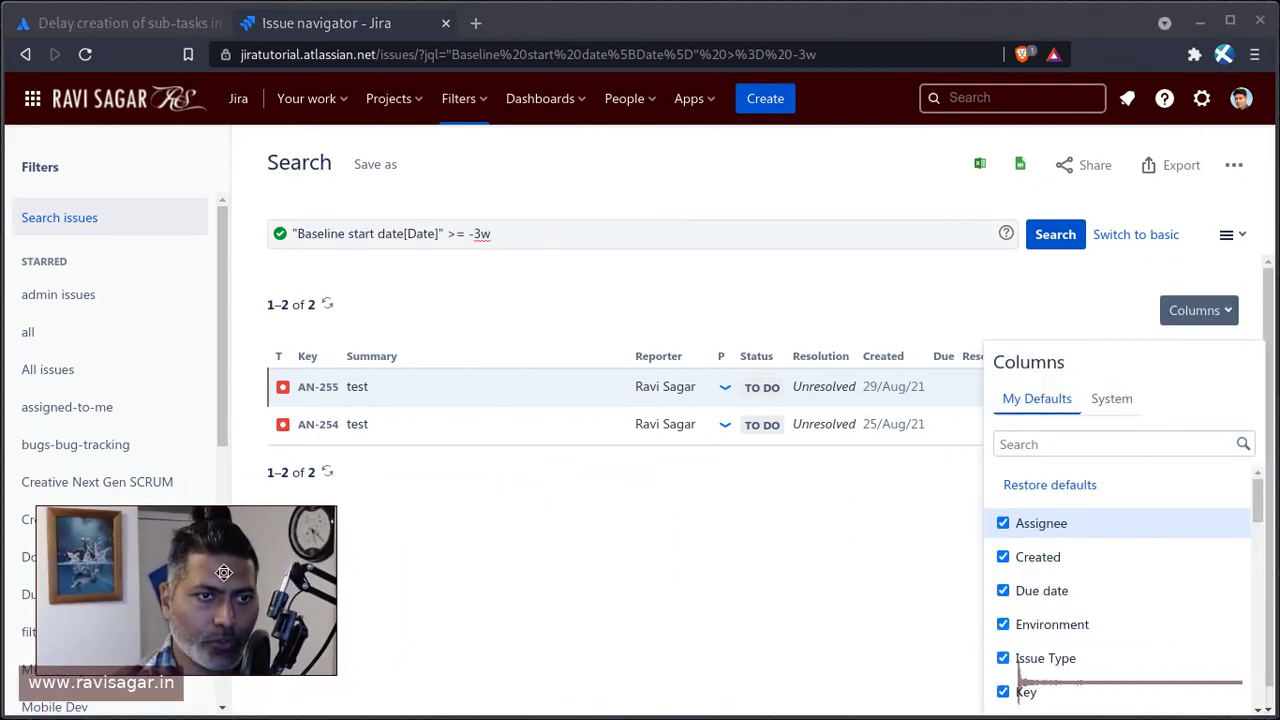
{"action": "left_click", "coordinate": [1030, 440]}
{"action": "type", "text": "base"}
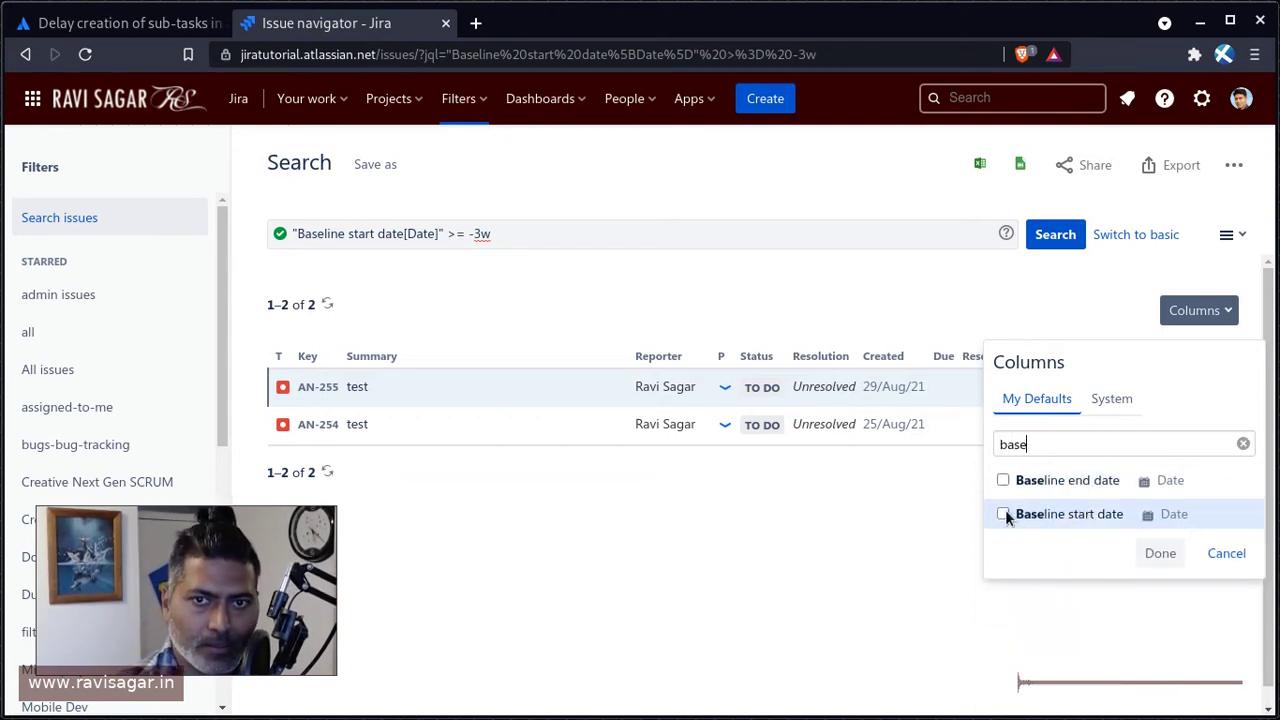
{"action": "left_click", "coordinate": [1157, 551]}
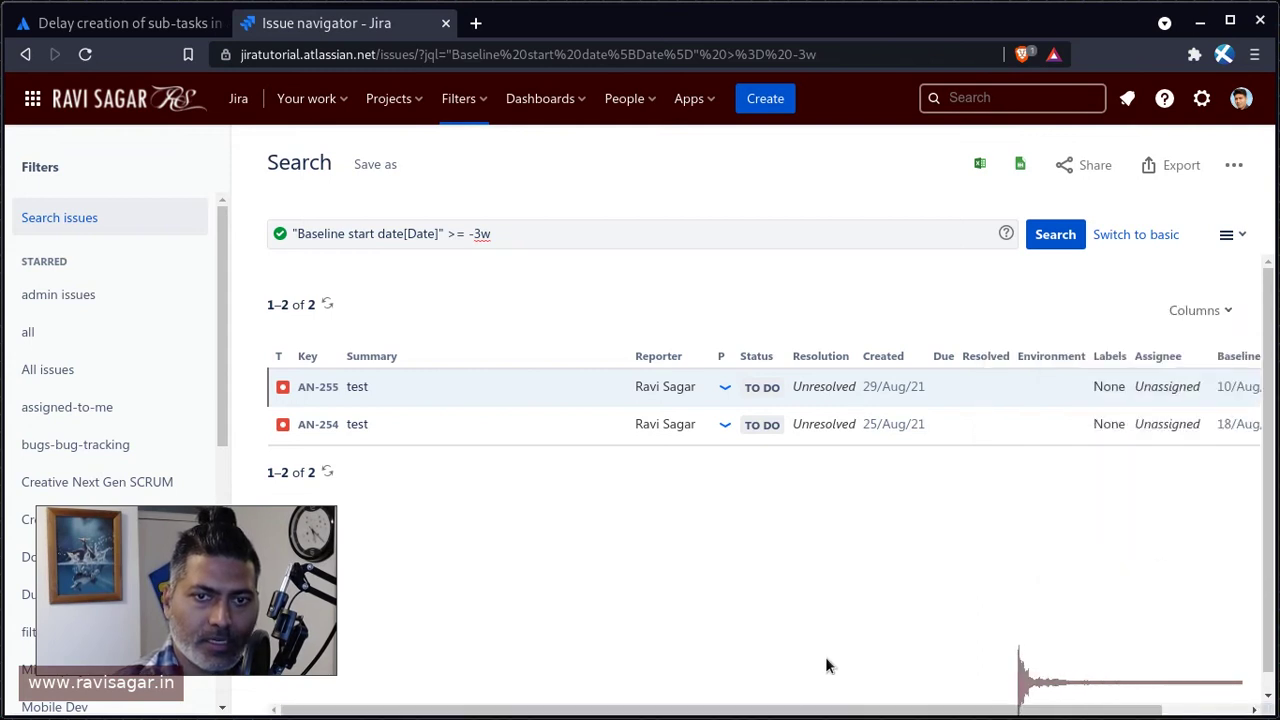
Step: Move the Baseline start date column to directly after the Due column
{"action": "left_click_drag", "start_coordinate": [766, 714], "coordinate": [858, 716]}
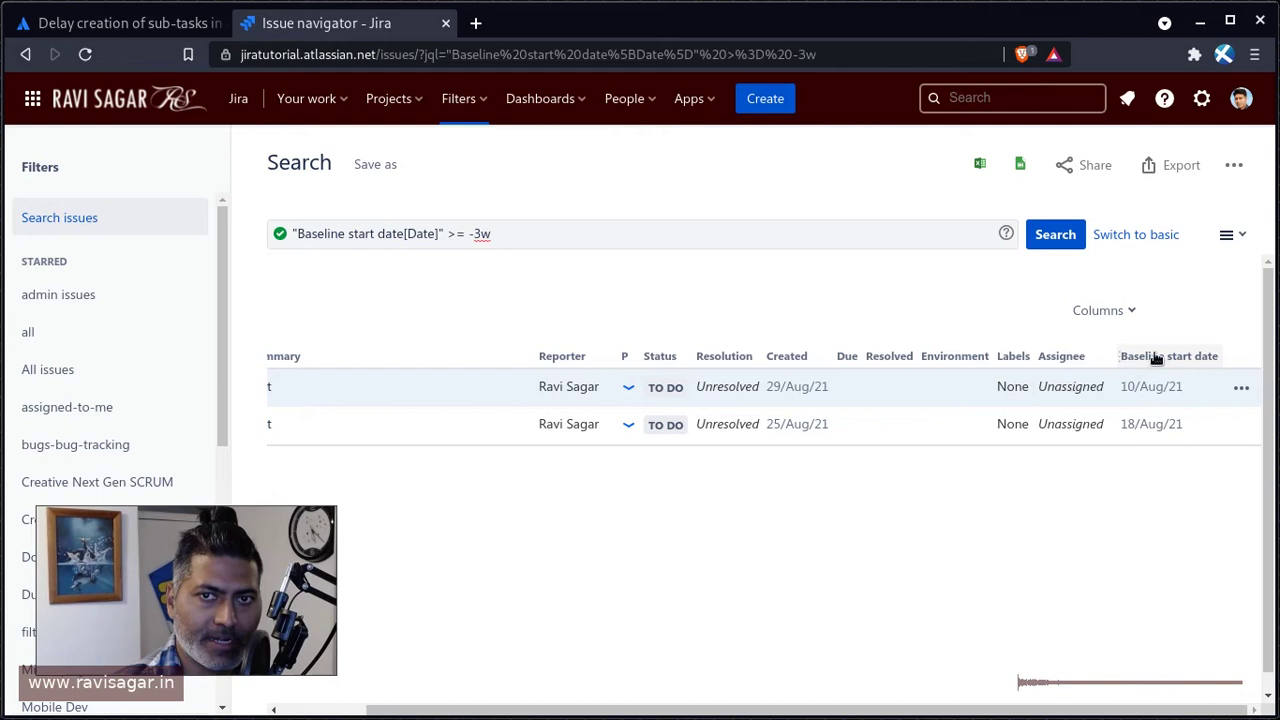
{"action": "left_click_drag", "start_coordinate": [1157, 358], "coordinate": [870, 390]}
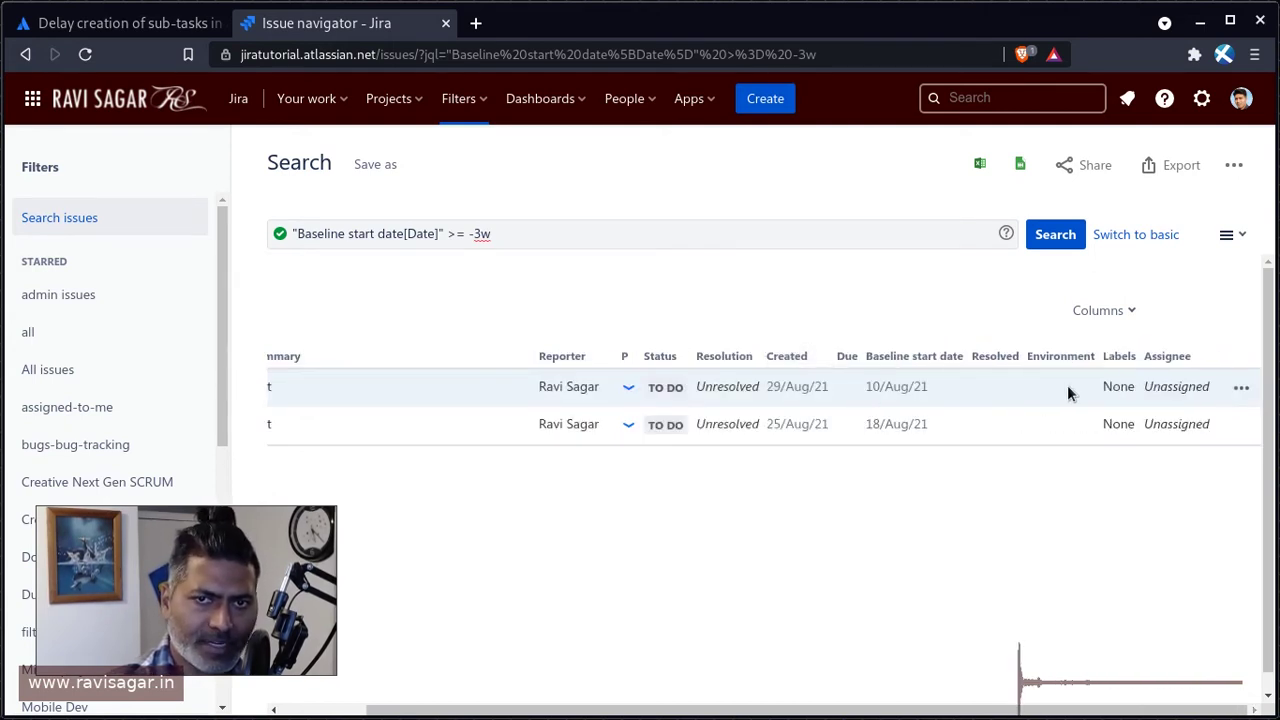
{"action": "left_click_drag", "start_coordinate": [845, 711], "coordinate": [740, 708]}
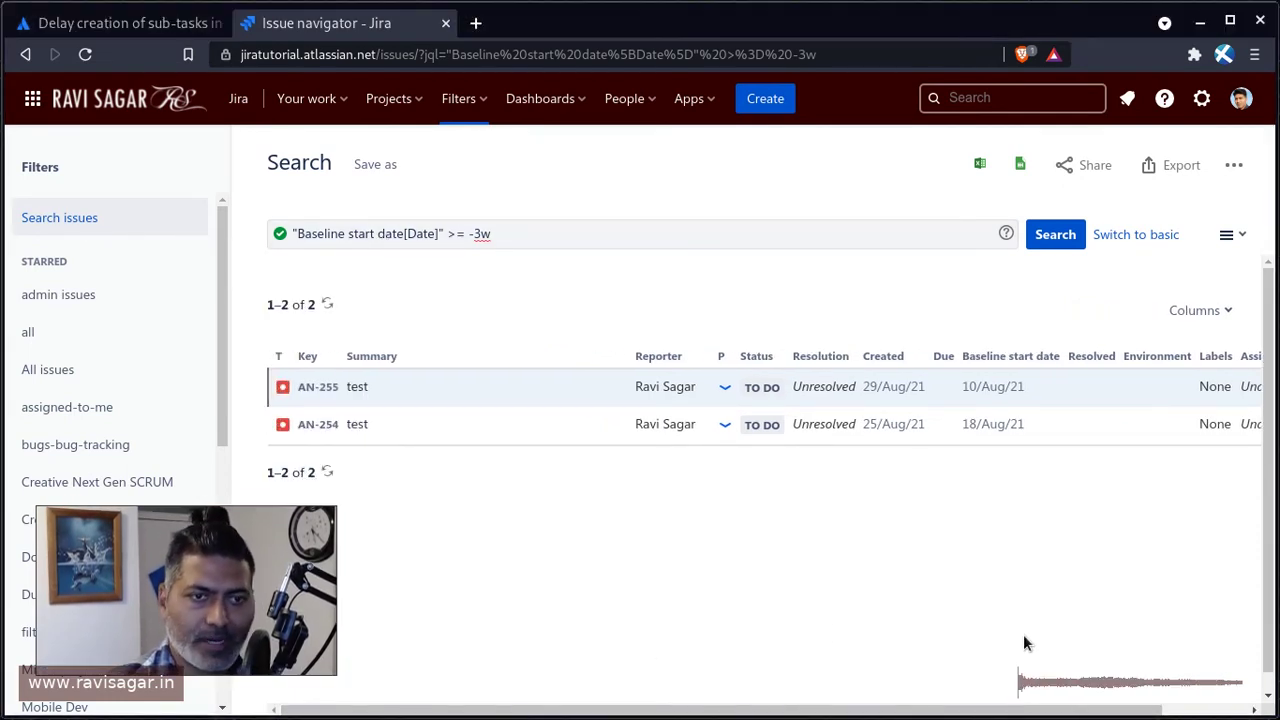
{"action": "left_click", "coordinate": [184, 622]}
{"action": "left_click_drag", "start_coordinate": [204, 599], "coordinate": [1113, 594]}
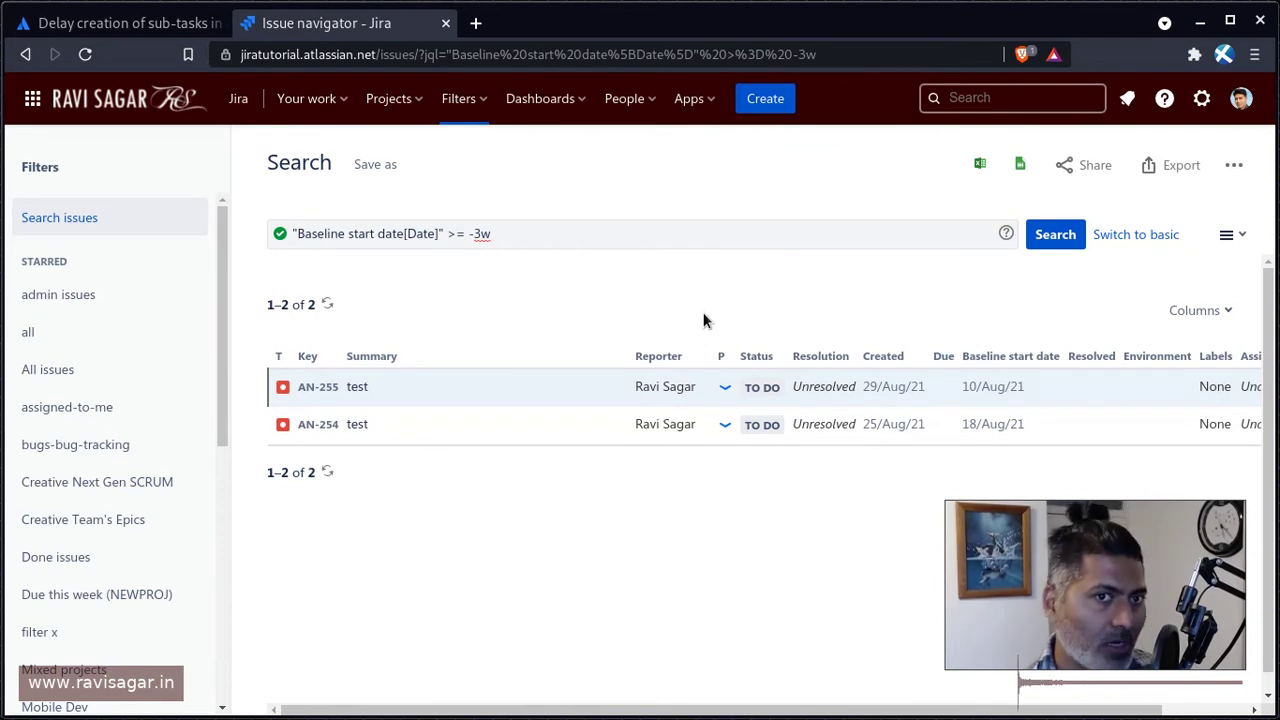
Step: Open the Automation rules page and start a new rule with the Scheduled trigger
{"action": "key", "text": "period"}
{"action": "type", "text": "a"}
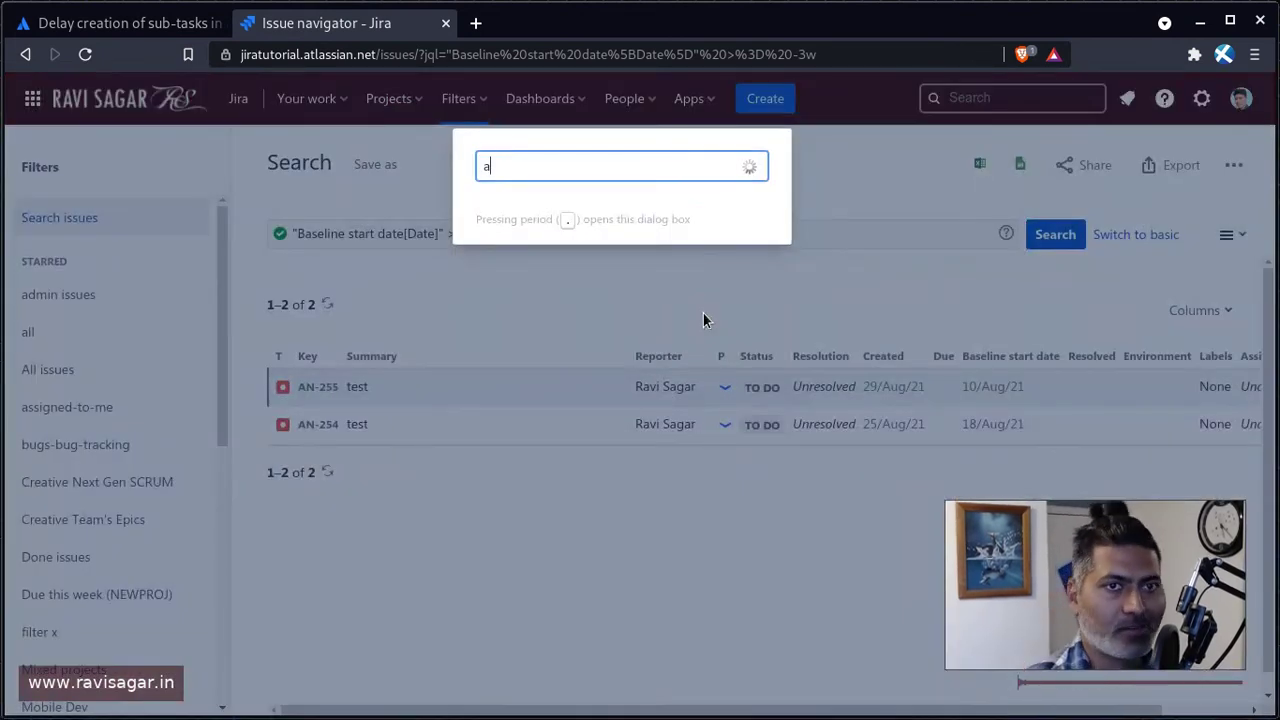
{"action": "type", "text": "ut"}
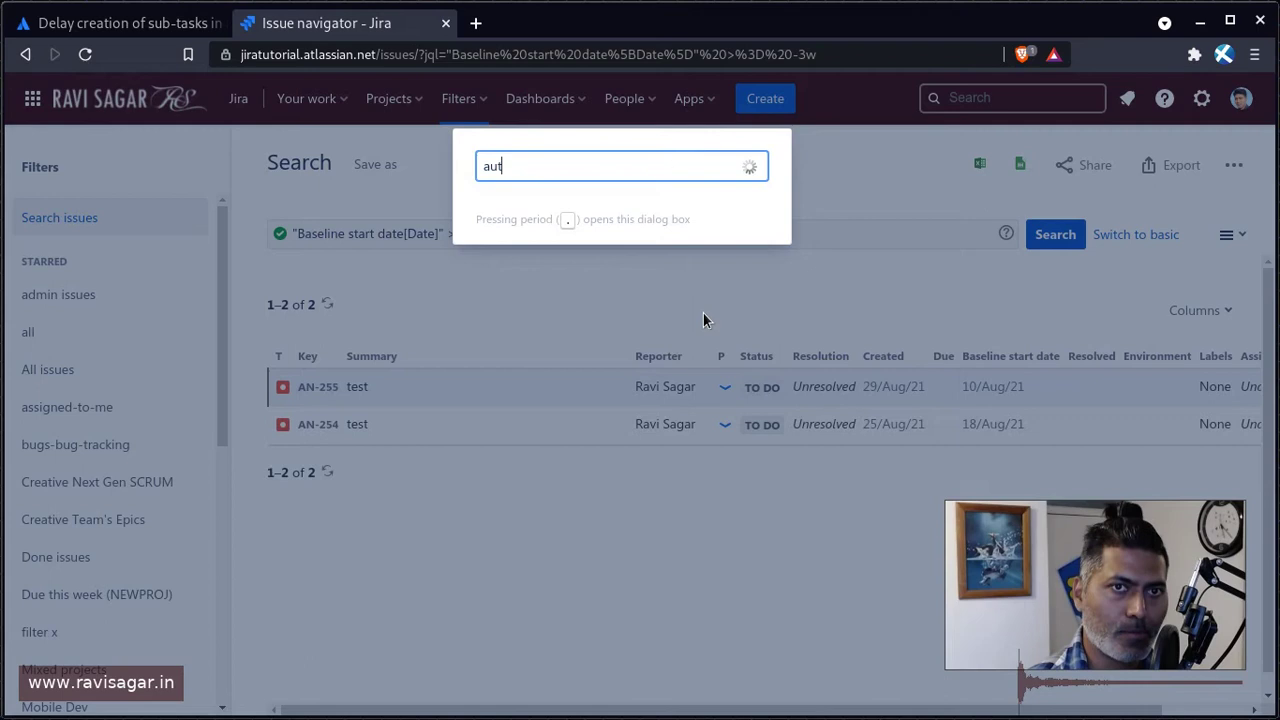
{"action": "type", "text": "omate"}
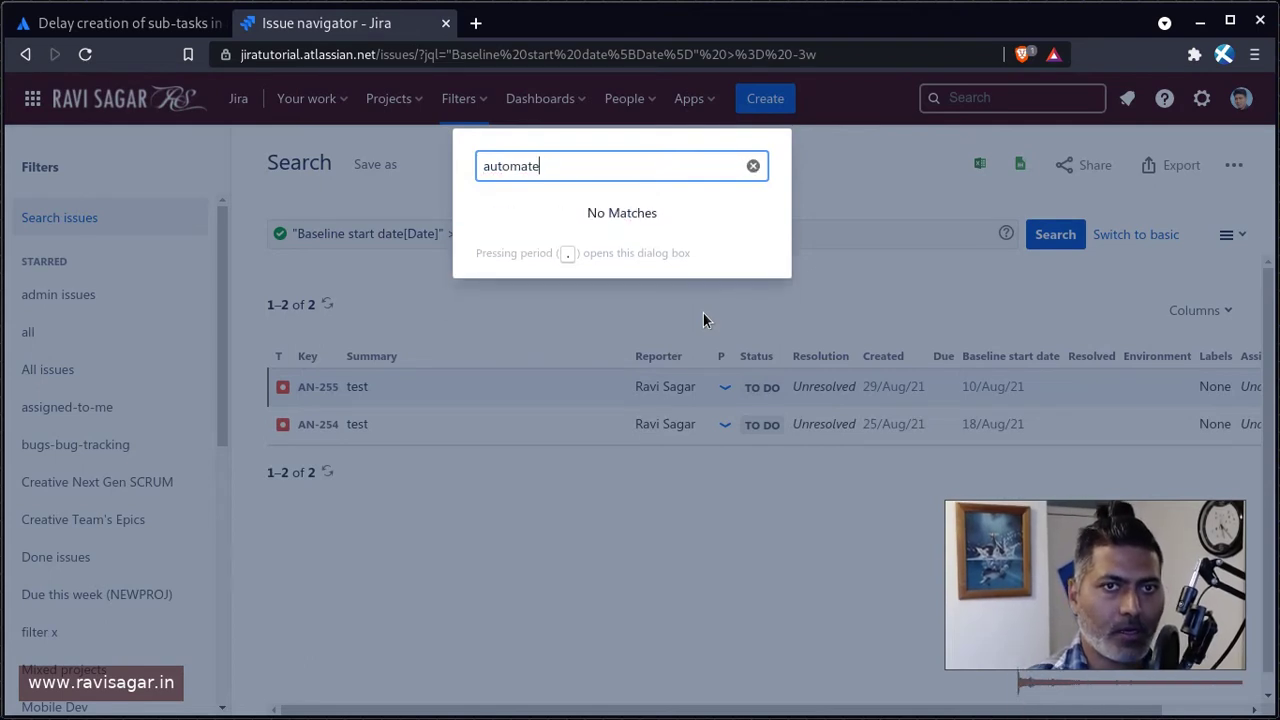
{"action": "key", "text": "BackSpace"}
{"action": "key", "text": "Return"}
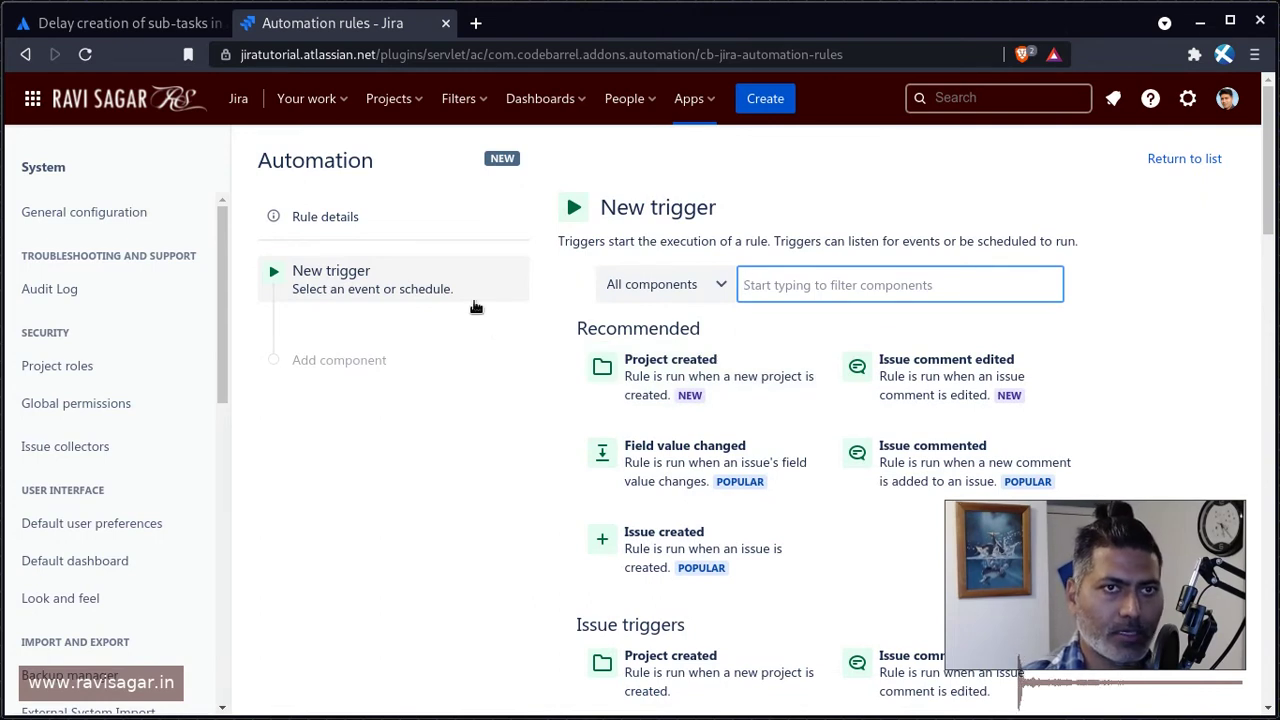
{"action": "type", "text": "sche"}
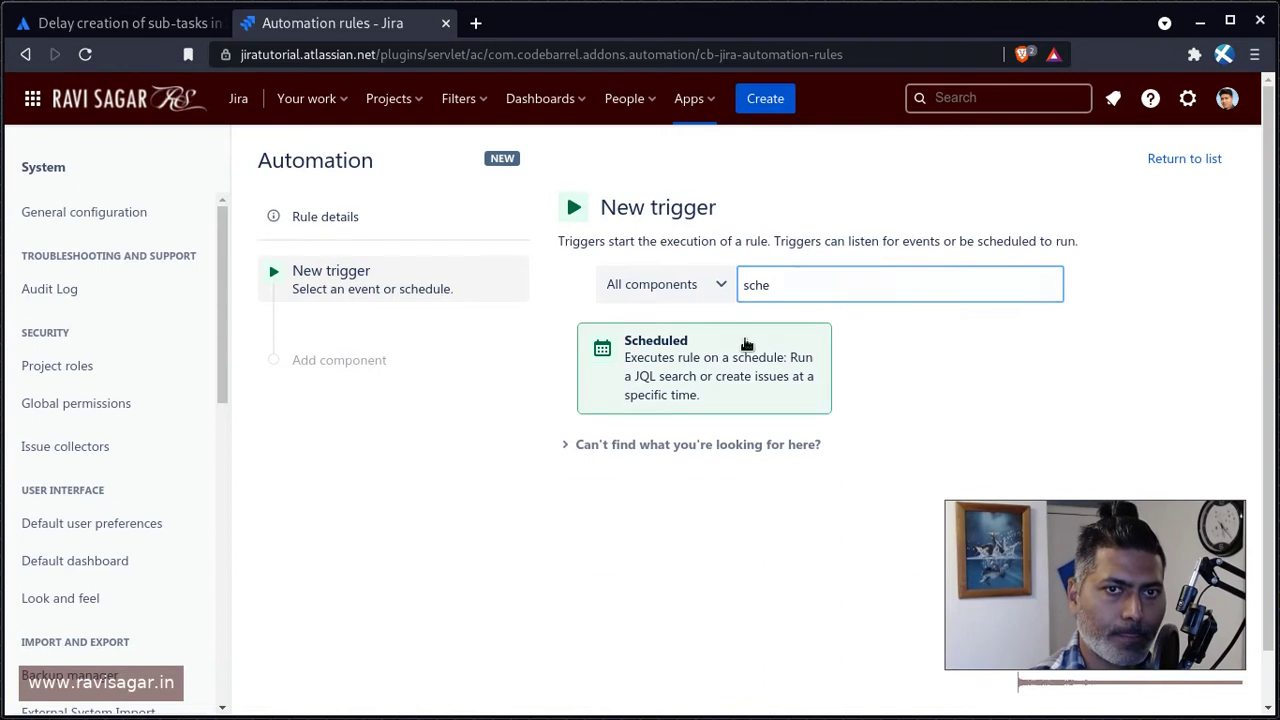
{"action": "left_click", "coordinate": [745, 344]}
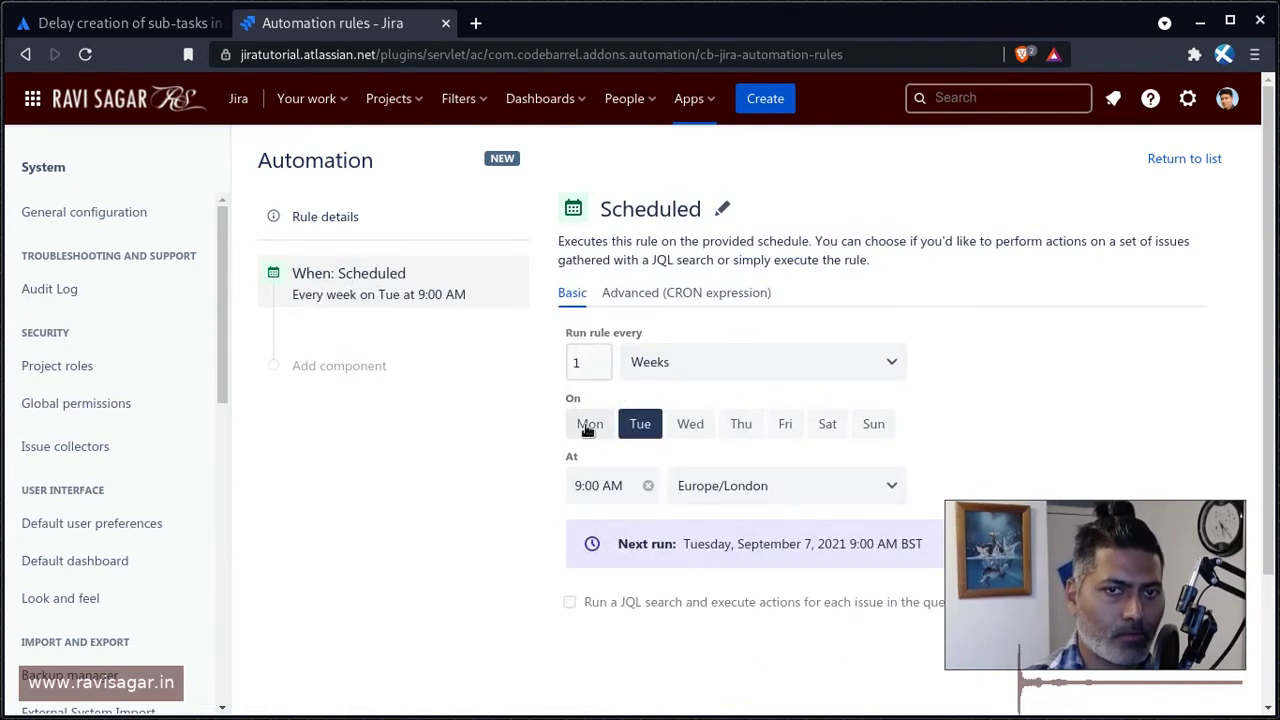
Step: Save the Scheduled trigger with a weekly run on Tuesday at 9:00 AM, Europe/London time
{"action": "scroll", "coordinate": [800, 480], "scroll_direction": "down", "scroll_amount": 2}
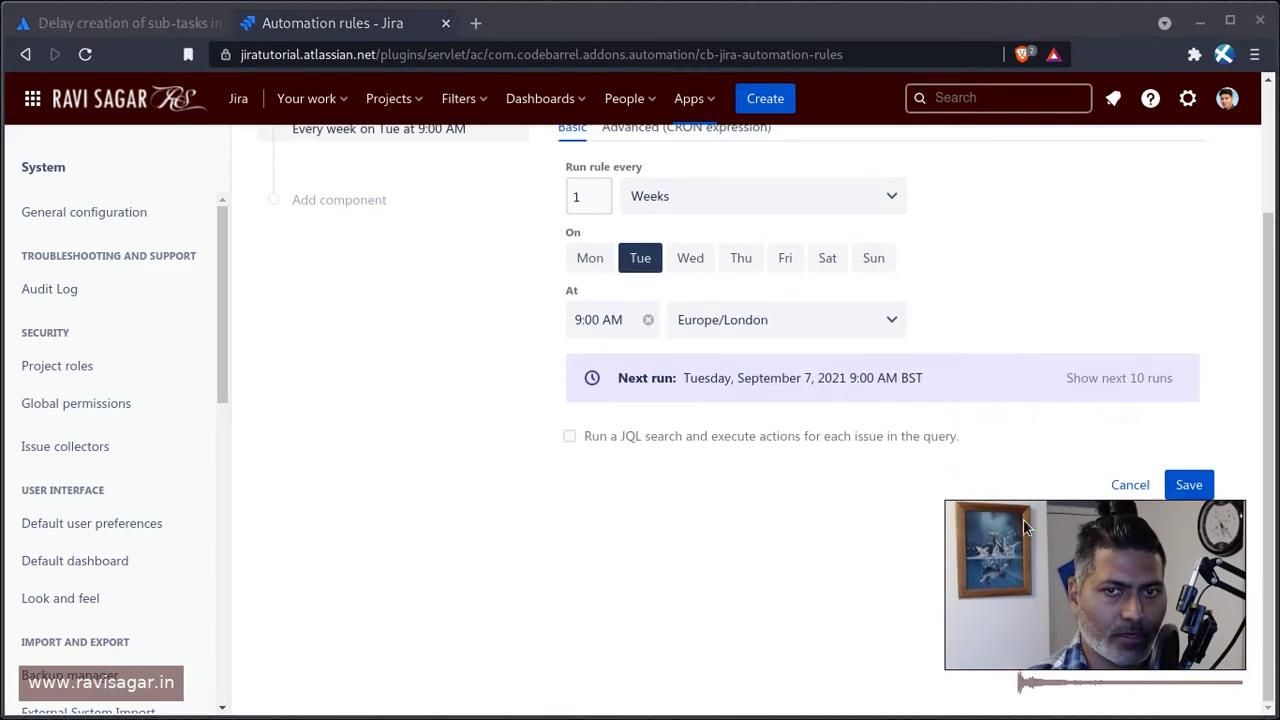
{"action": "left_click", "coordinate": [1186, 483]}
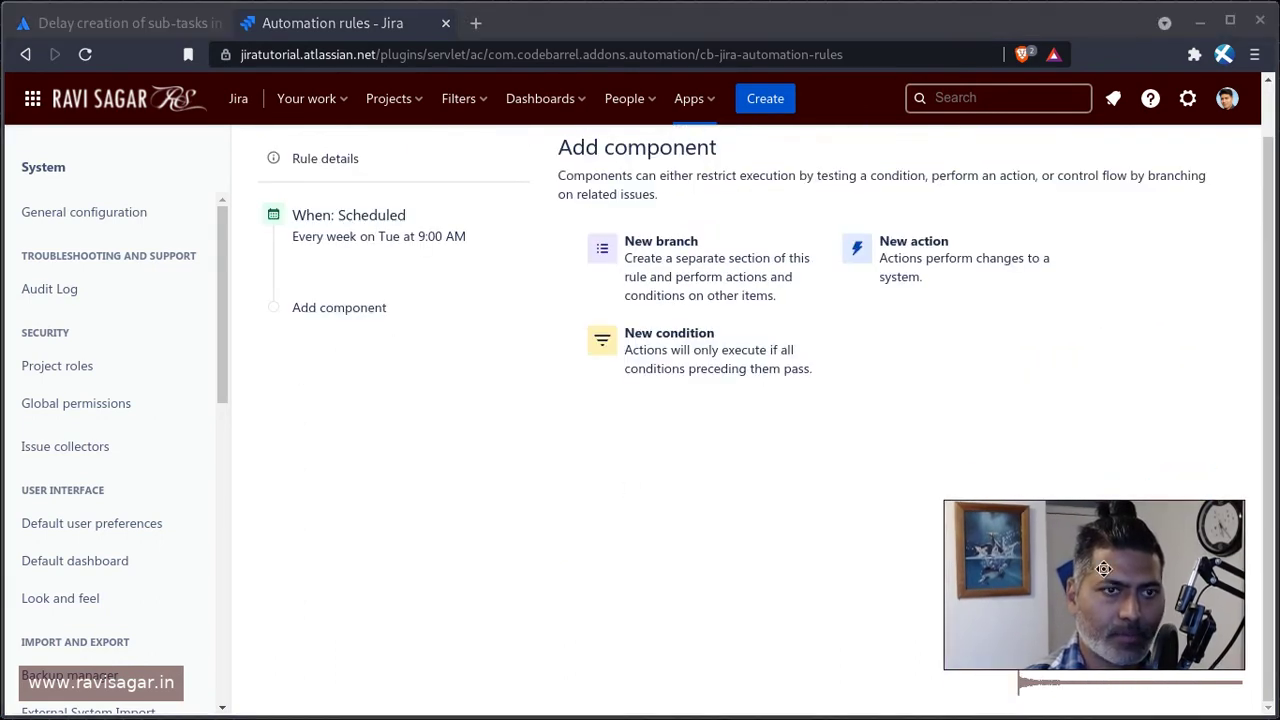
{"action": "mouse_move", "coordinate": [1104, 569]}
{"action": "left_mouse_down"}
{"action": "mouse_move", "coordinate": [153, 569]}
{"action": "mouse_move", "coordinate": [416, 567]}
{"action": "mouse_move", "coordinate": [1086, 192]}
{"action": "mouse_move", "coordinate": [1107, 141]}
{"action": "mouse_move", "coordinate": [1102, 565]}
{"action": "left_mouse_up"}
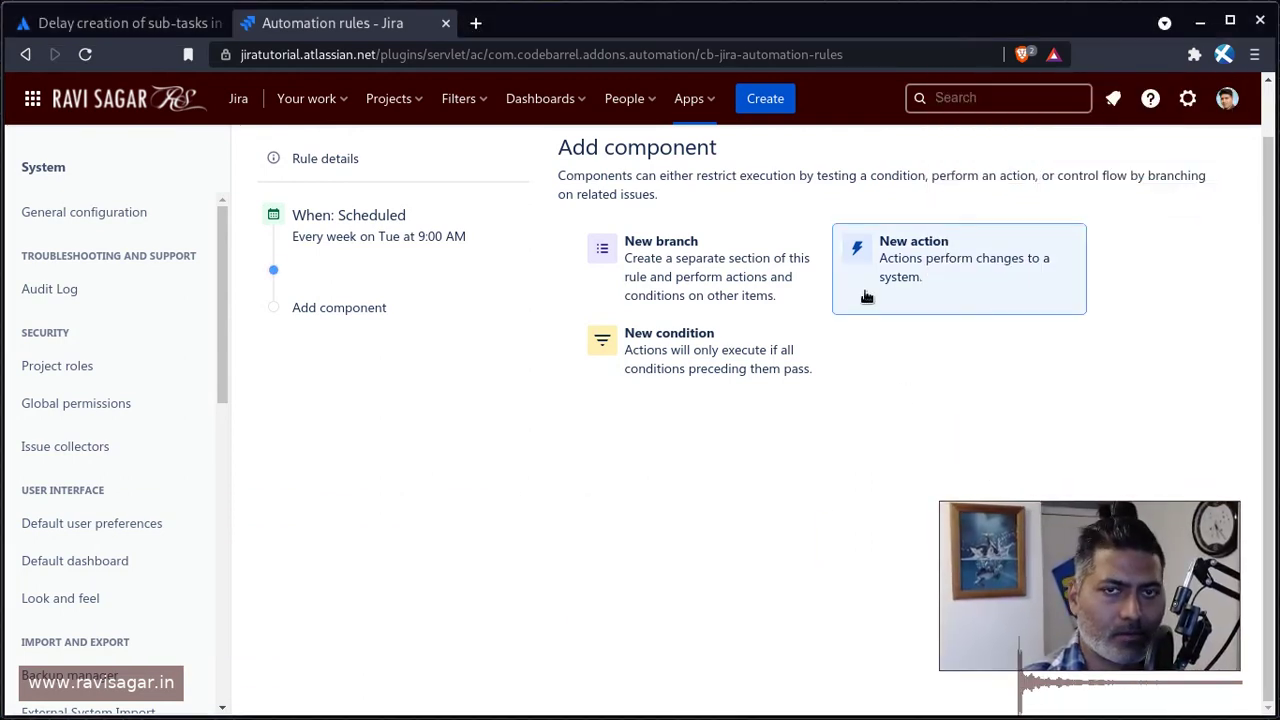
Step: Add a related-issues branch to the rule with JQL as the type of related issues
{"action": "left_click", "coordinate": [673, 278]}
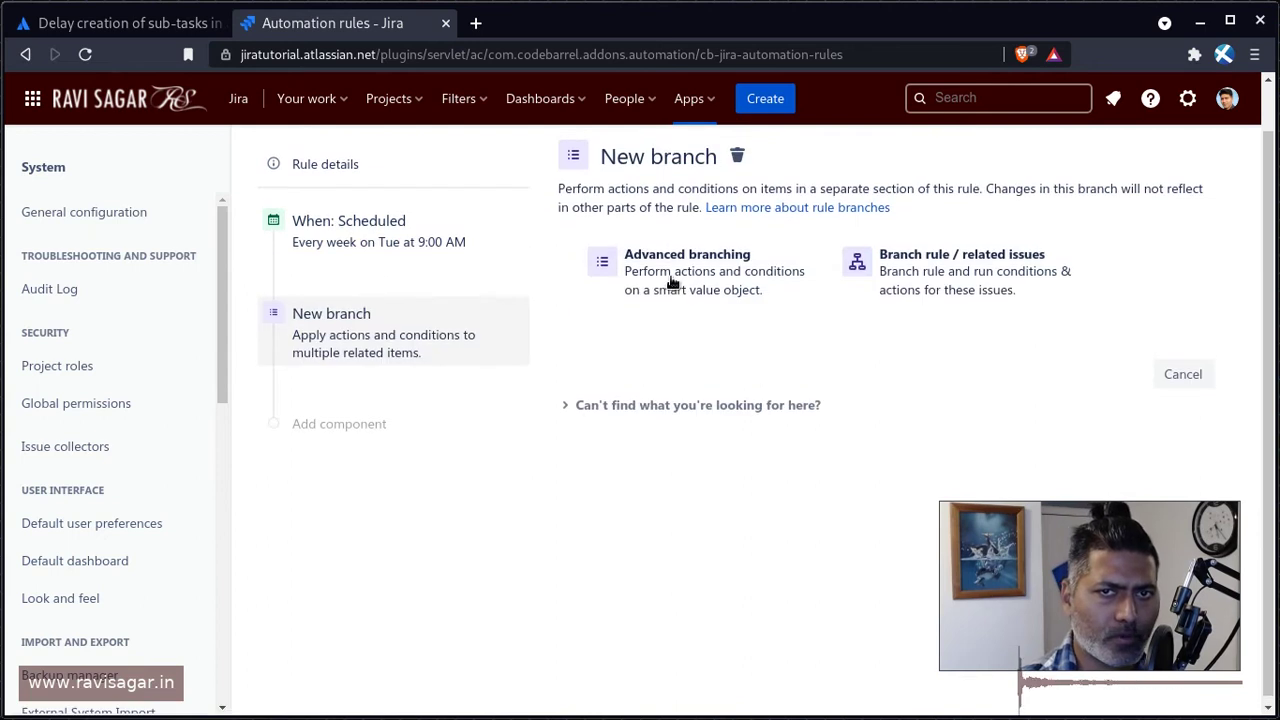
{"action": "left_click", "coordinate": [925, 276]}
{"action": "left_click", "coordinate": [723, 272]}
{"action": "scroll", "coordinate": [663, 343], "scroll_direction": "down", "scroll_amount": 4}
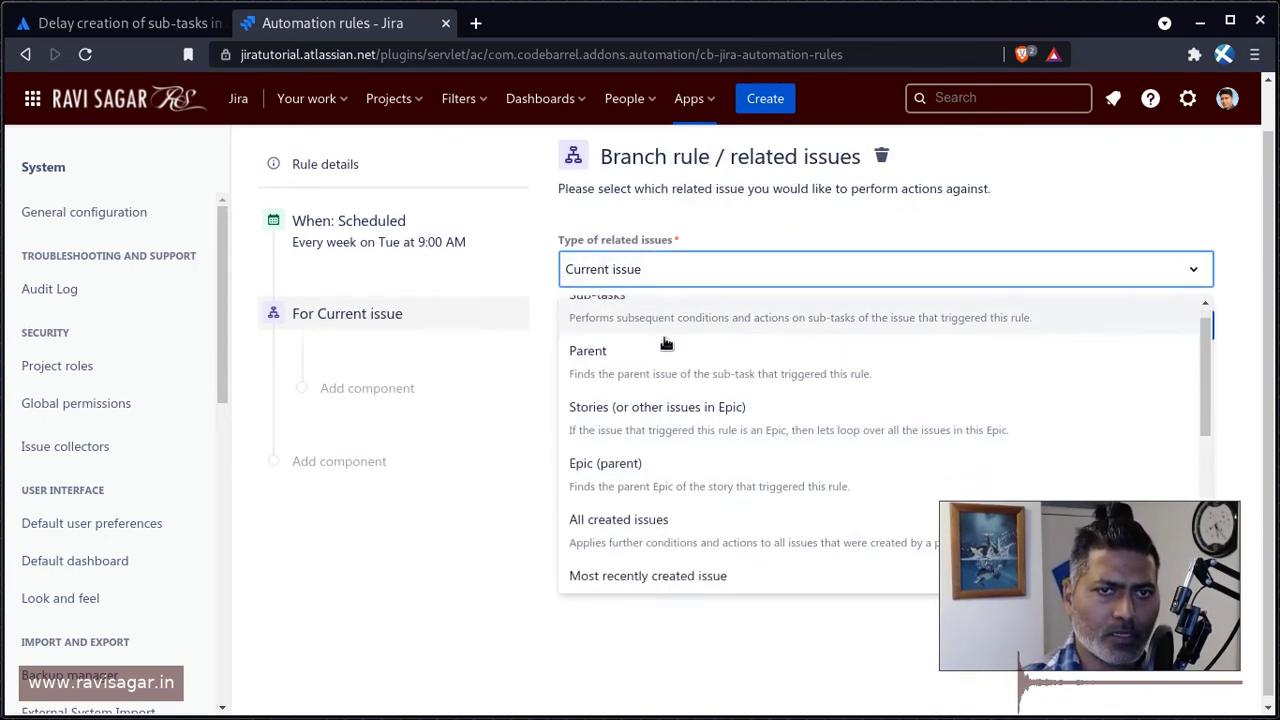
{"action": "left_click", "coordinate": [605, 525]}
Step: Set the branch's JQL to "Baseline start date[Date]" >= -3w, validate the query and save the branch
{"action": "left_click", "coordinate": [666, 342]}
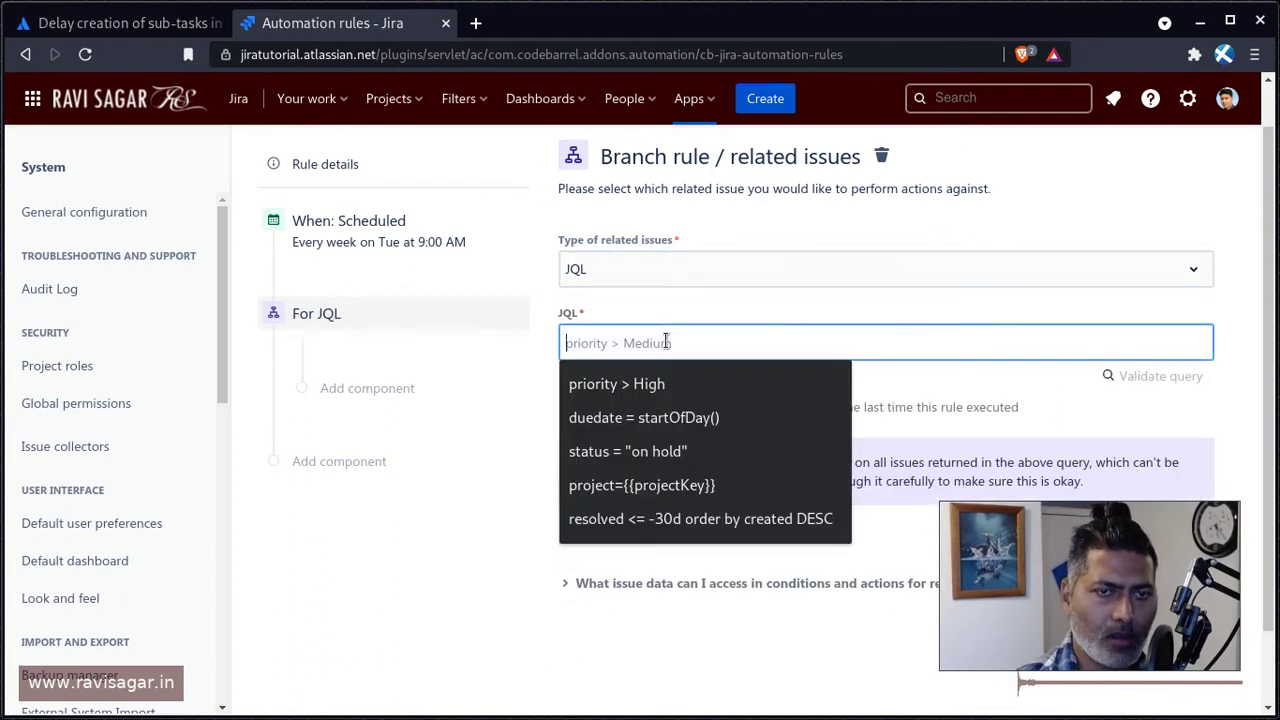
{"action": "type", "text": "\"Baseline start date[Date]\" >= -3w"}
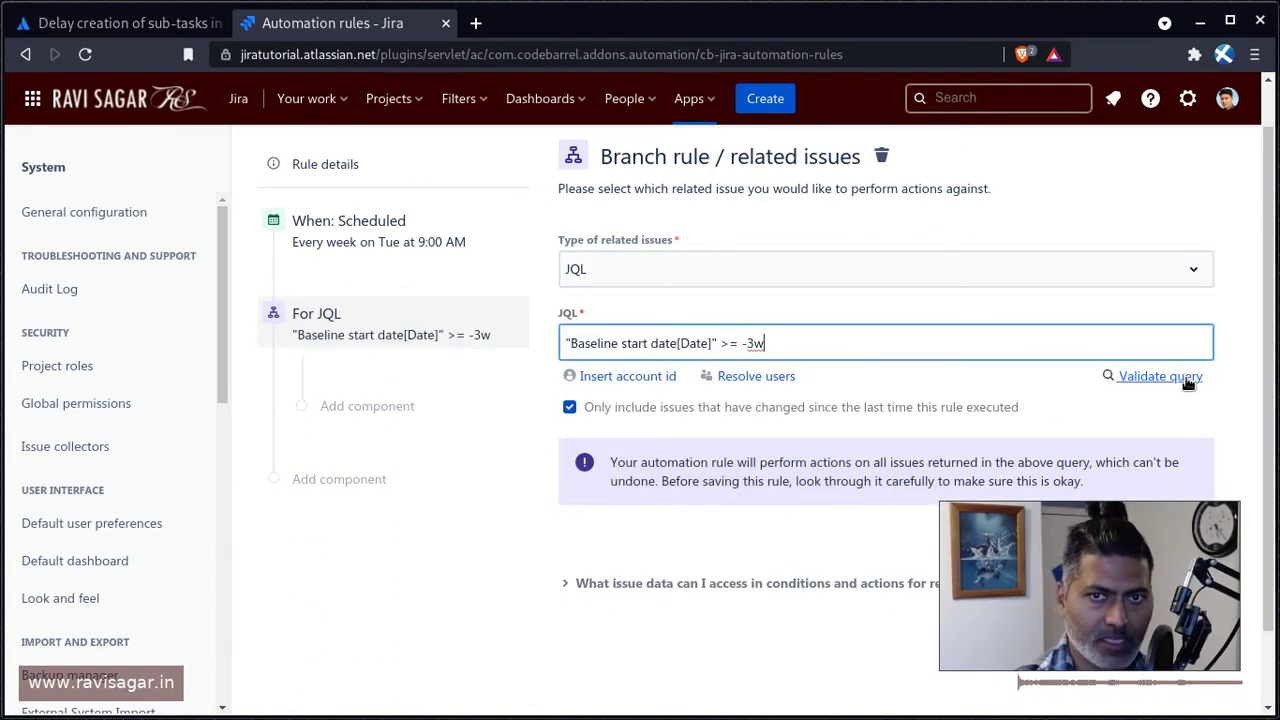
{"action": "left_click", "coordinate": [1163, 376]}
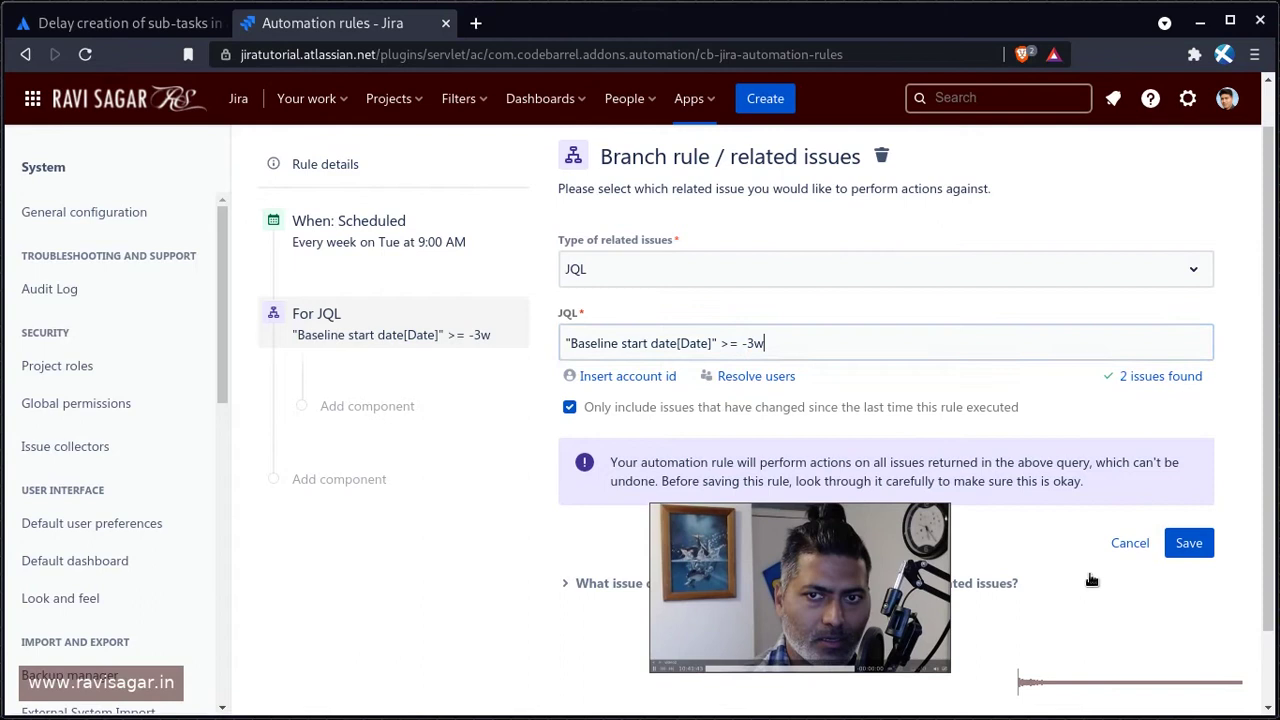
{"action": "left_click", "coordinate": [1187, 543]}
{"action": "left_click_drag", "start_coordinate": [713, 615], "coordinate": [1046, 606]}
{"action": "left_click", "coordinate": [352, 410]}
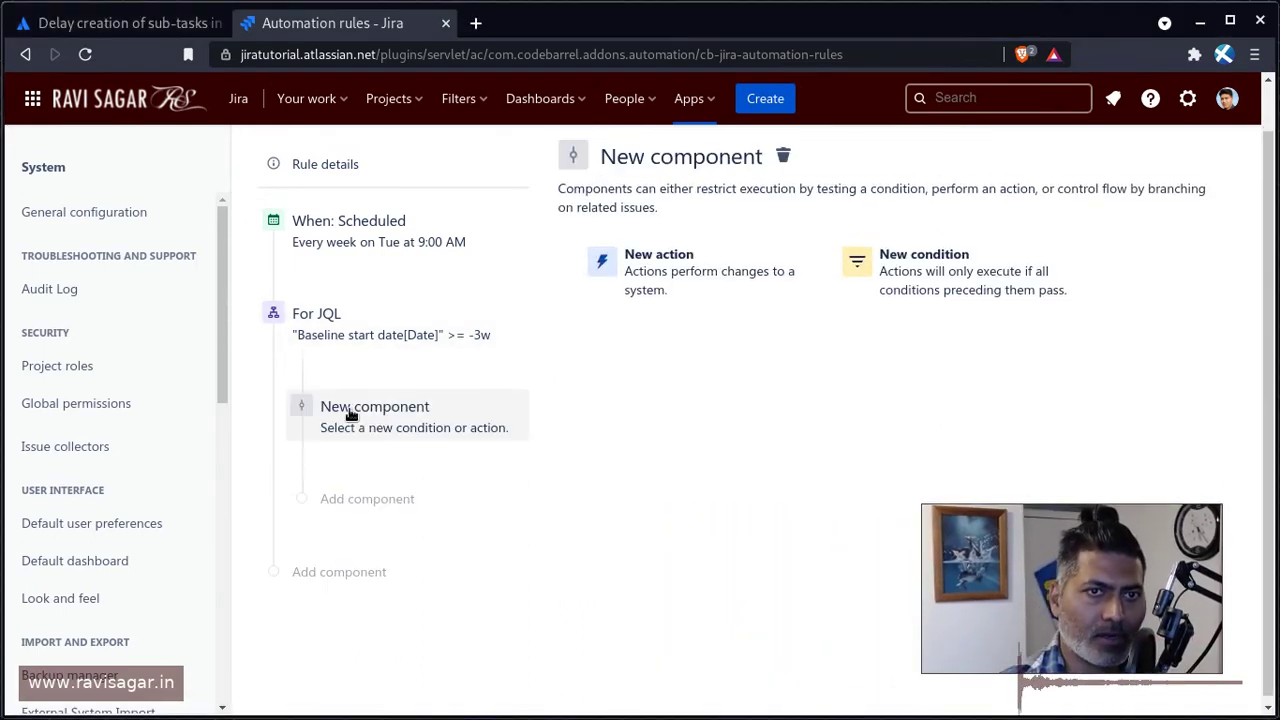
{"action": "left_click", "coordinate": [708, 288]}
{"action": "type", "text": "create"}
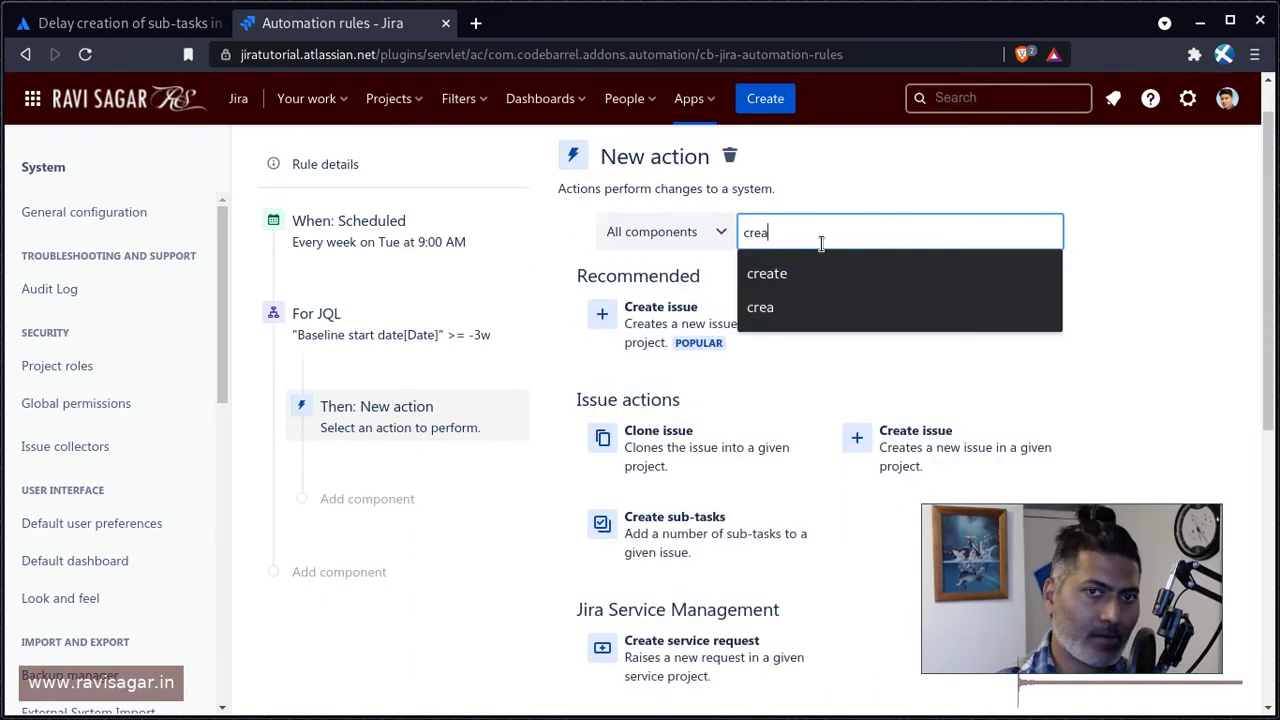
{"action": "left_click", "coordinate": [686, 498]}
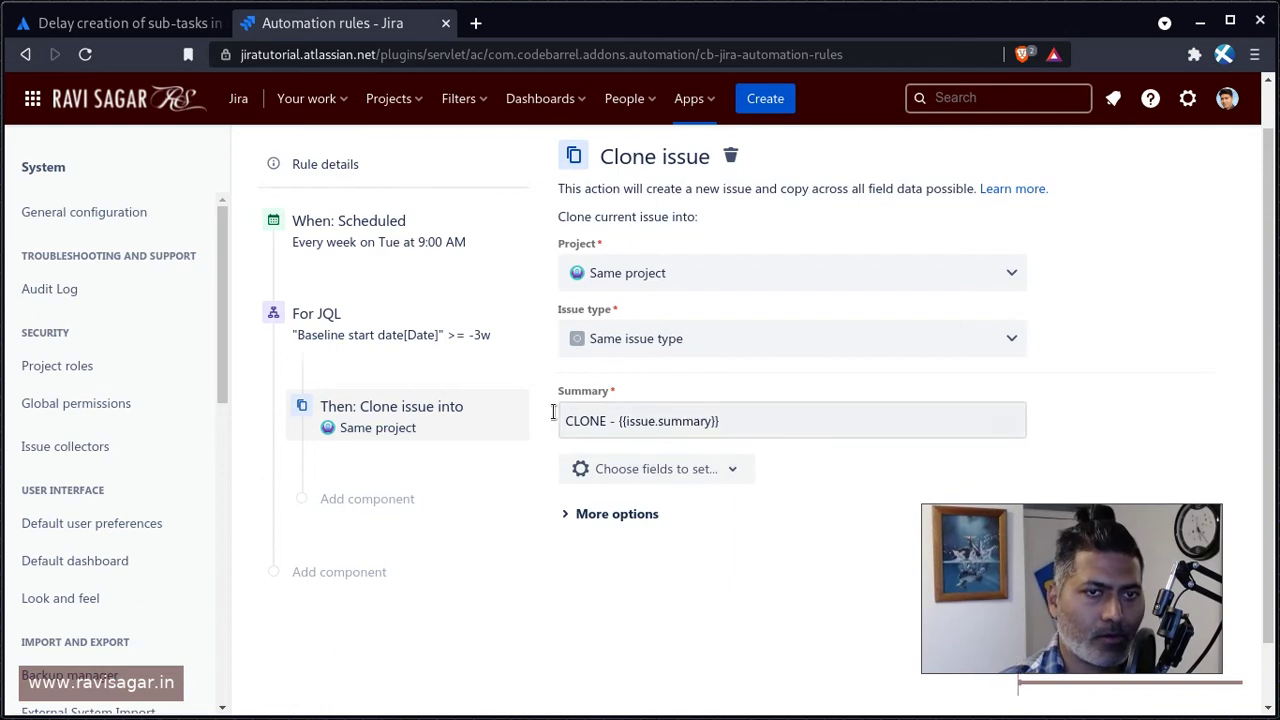
{"action": "left_click", "coordinate": [516, 406]}
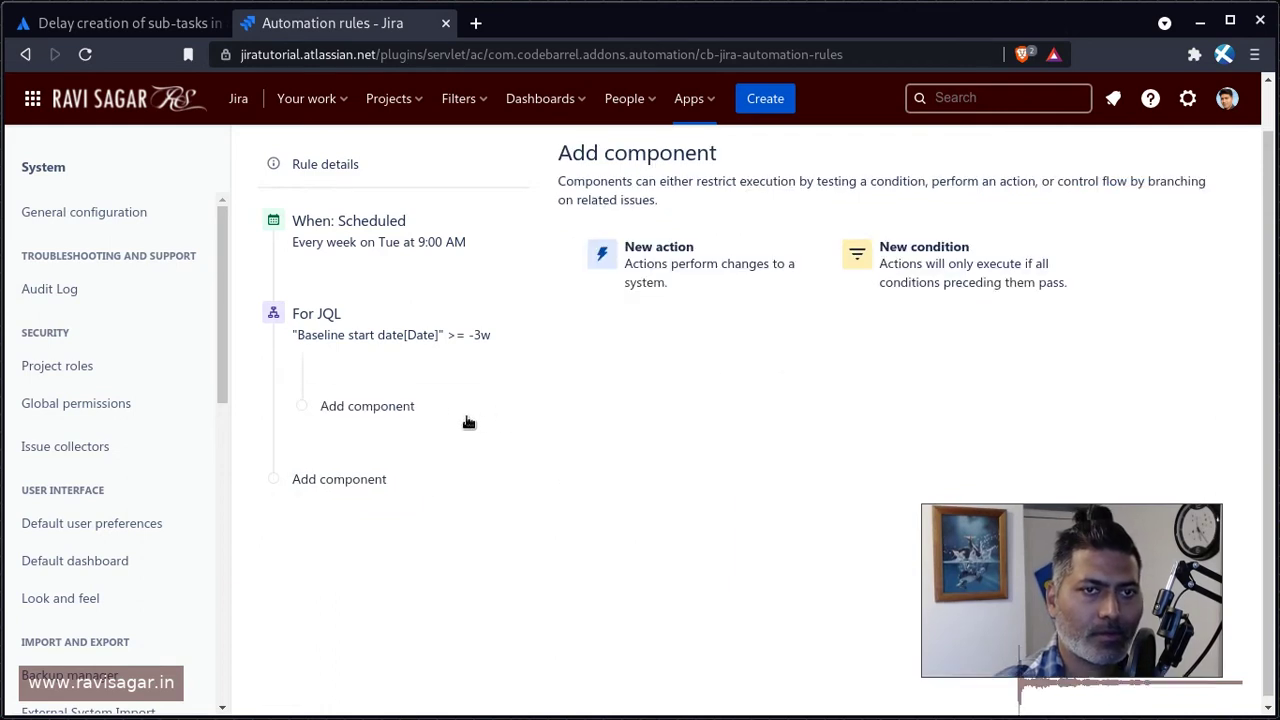
Step: Add a Create sub-tasks action inside the JQL branch
{"action": "left_click", "coordinate": [664, 261]}
{"action": "type", "text": "sub"}
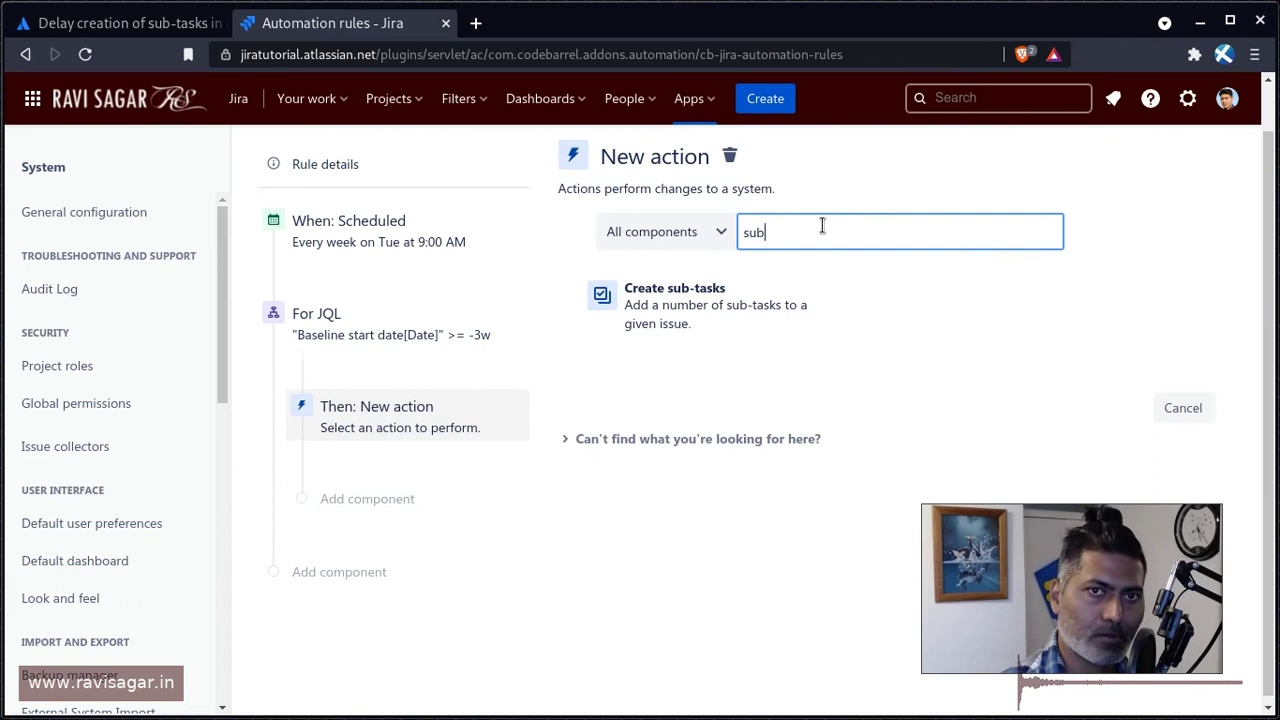
{"action": "left_click", "coordinate": [757, 318]}
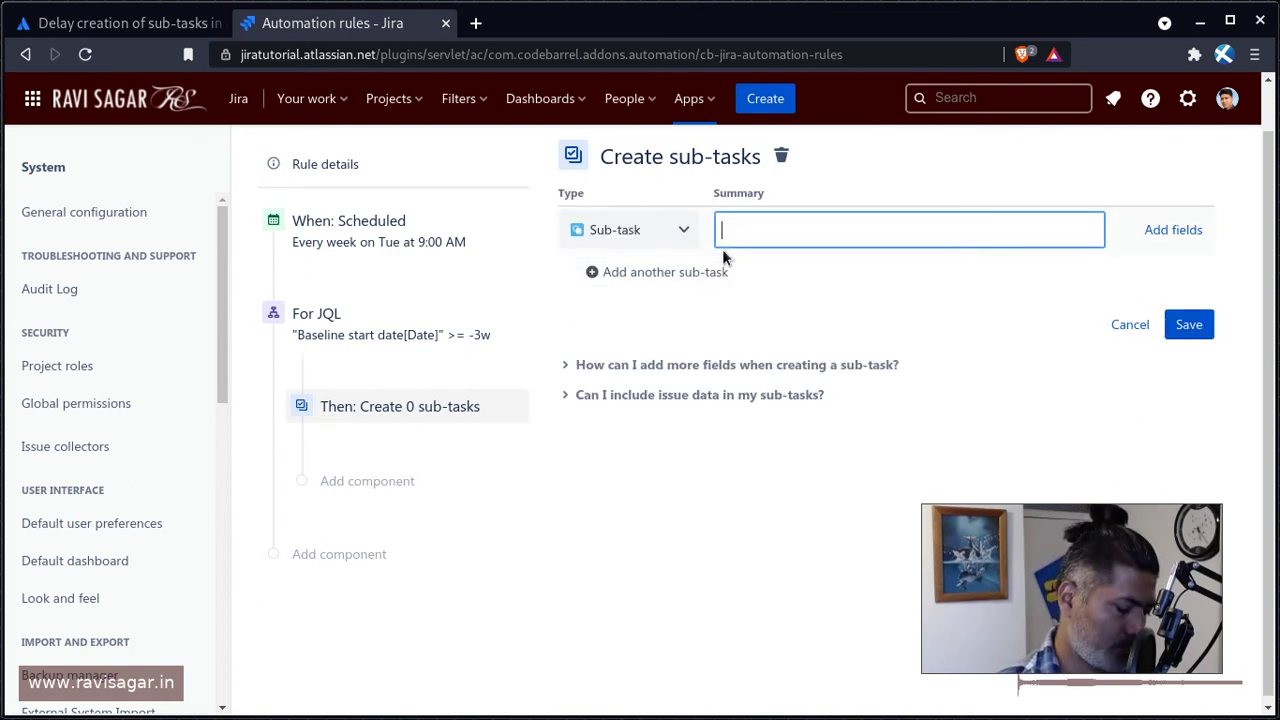
Step: Define four sub-tasks, summarising the first three as sub task 1, sub task 2 and sub task 3, and save the action
{"action": "type", "text": "task 1"}
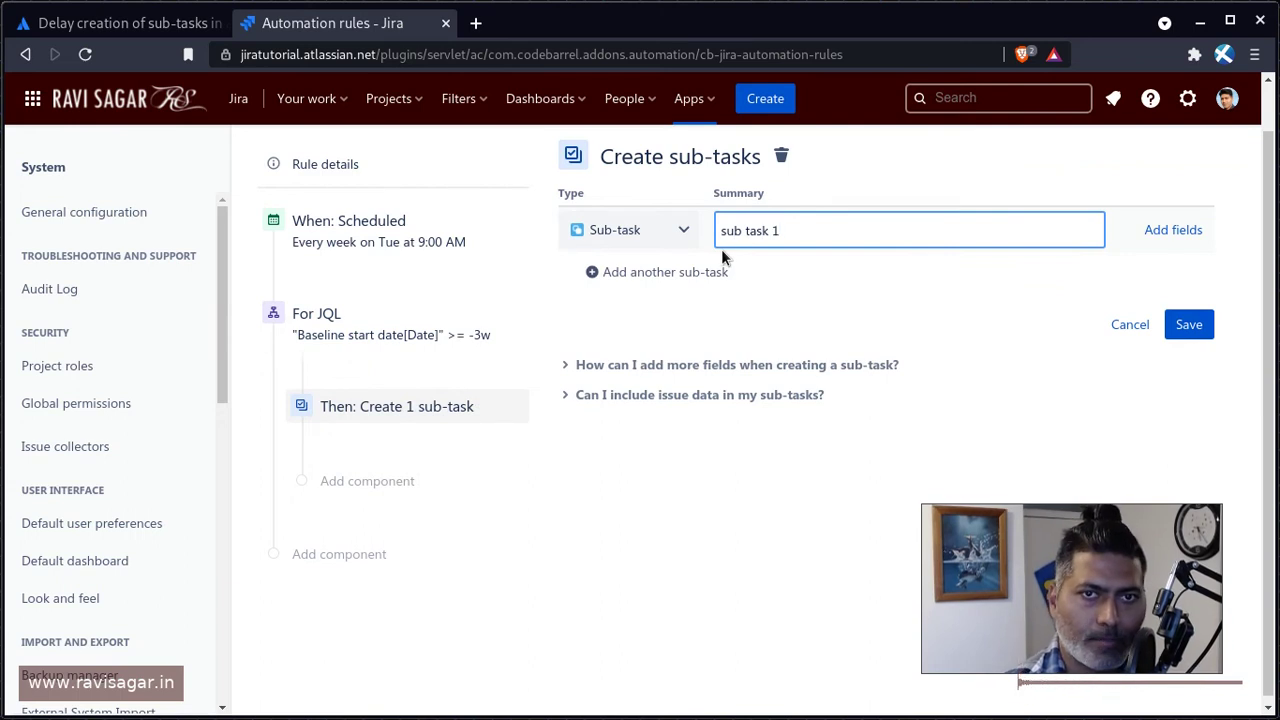
{"action": "left_click", "coordinate": [662, 273]}
{"action": "left_click", "coordinate": [844, 275]}
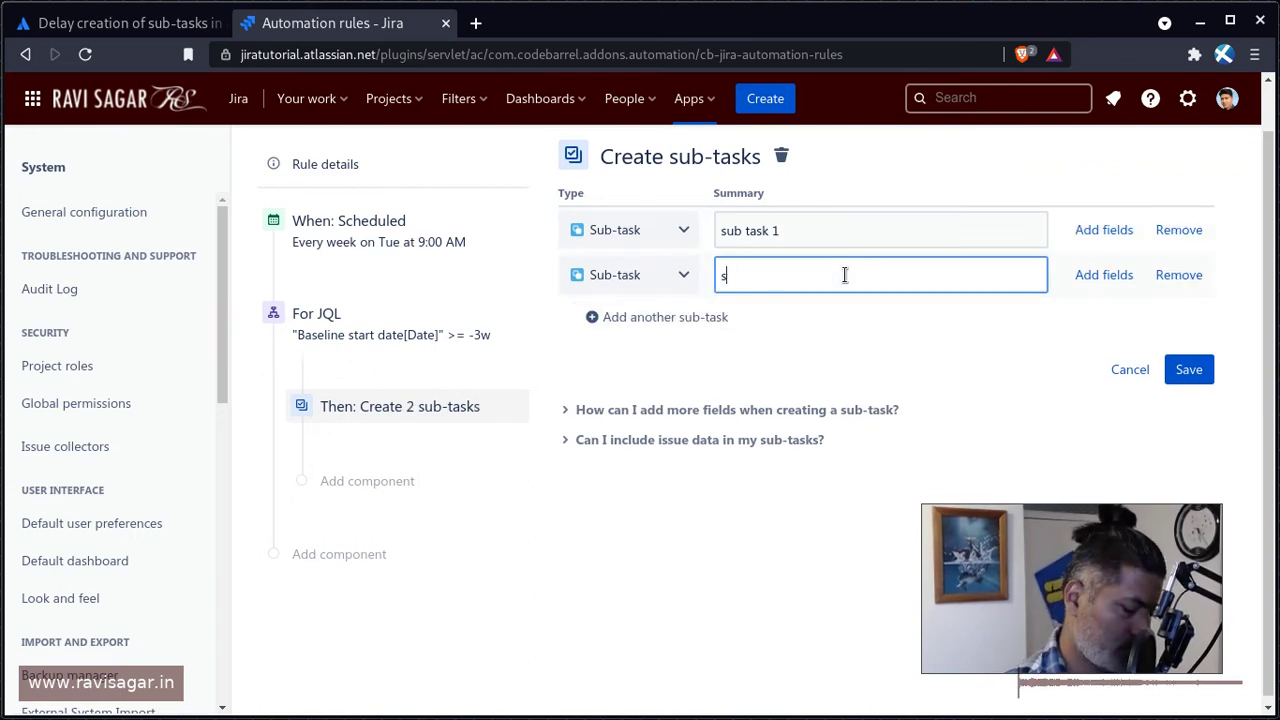
{"action": "left_click", "coordinate": [640, 317]}
{"action": "left_click", "coordinate": [761, 316]}
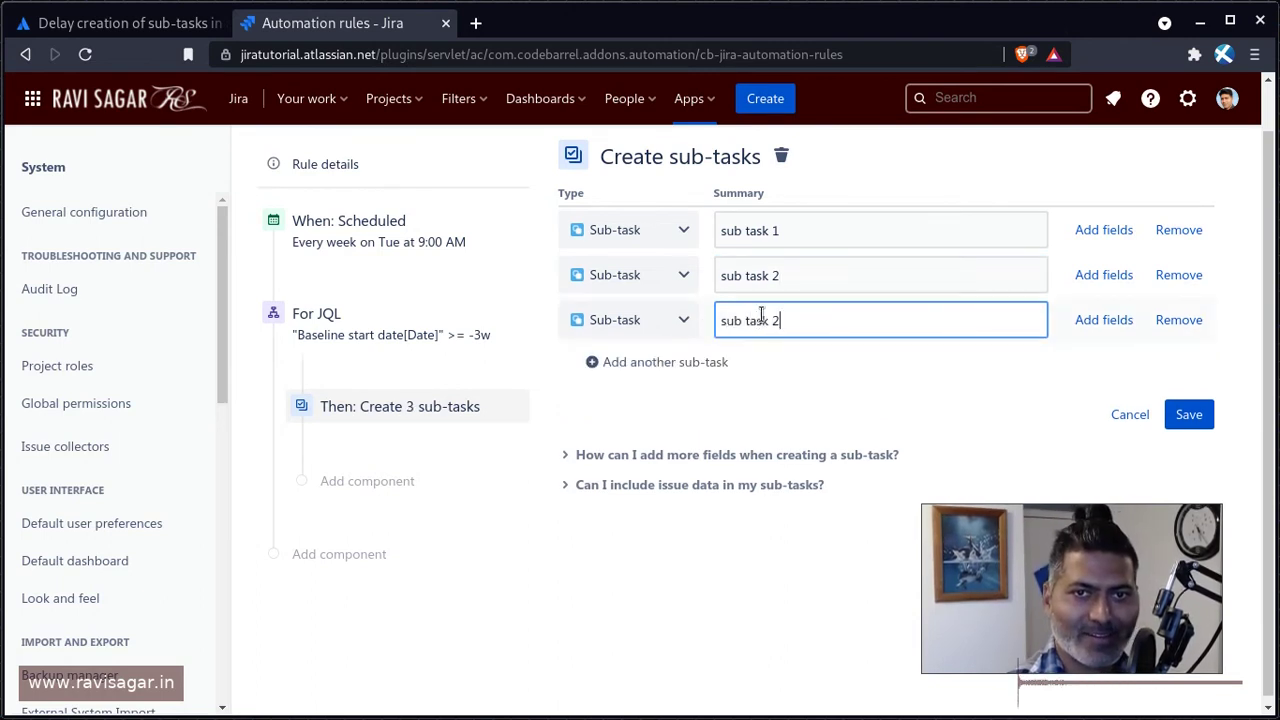
{"action": "left_click", "coordinate": [660, 362]}
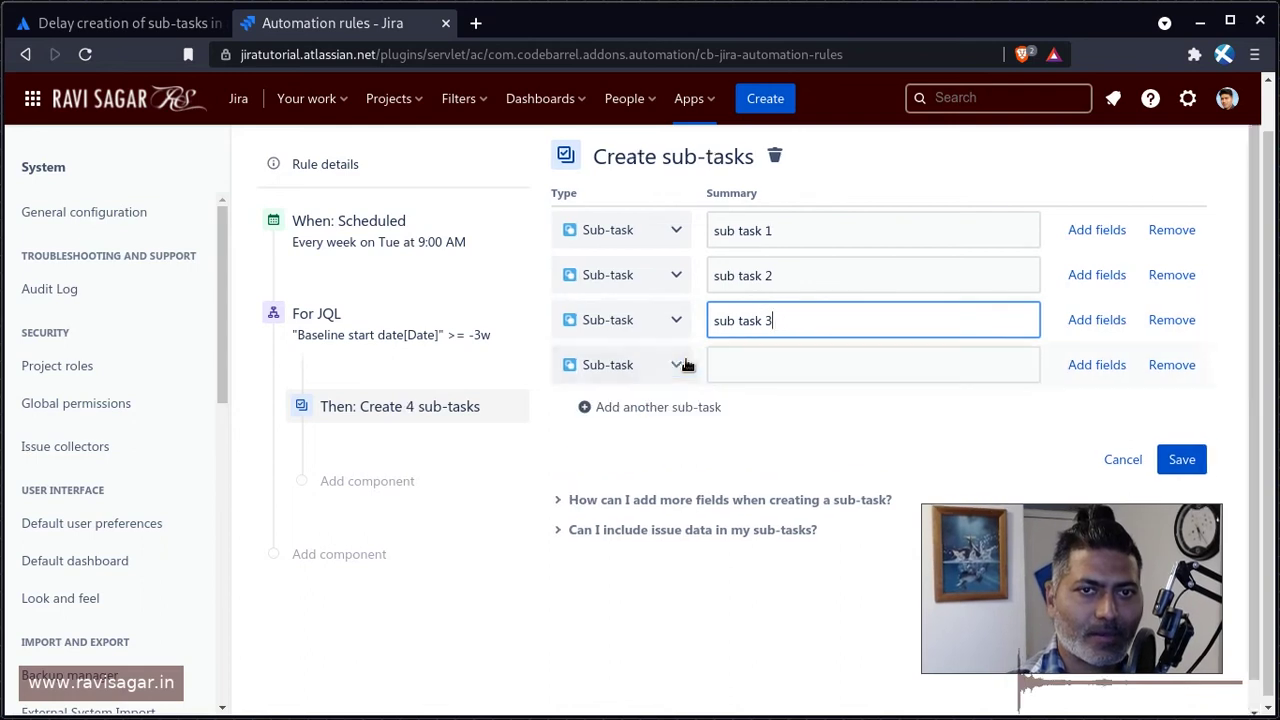
{"action": "left_click", "coordinate": [800, 362]}
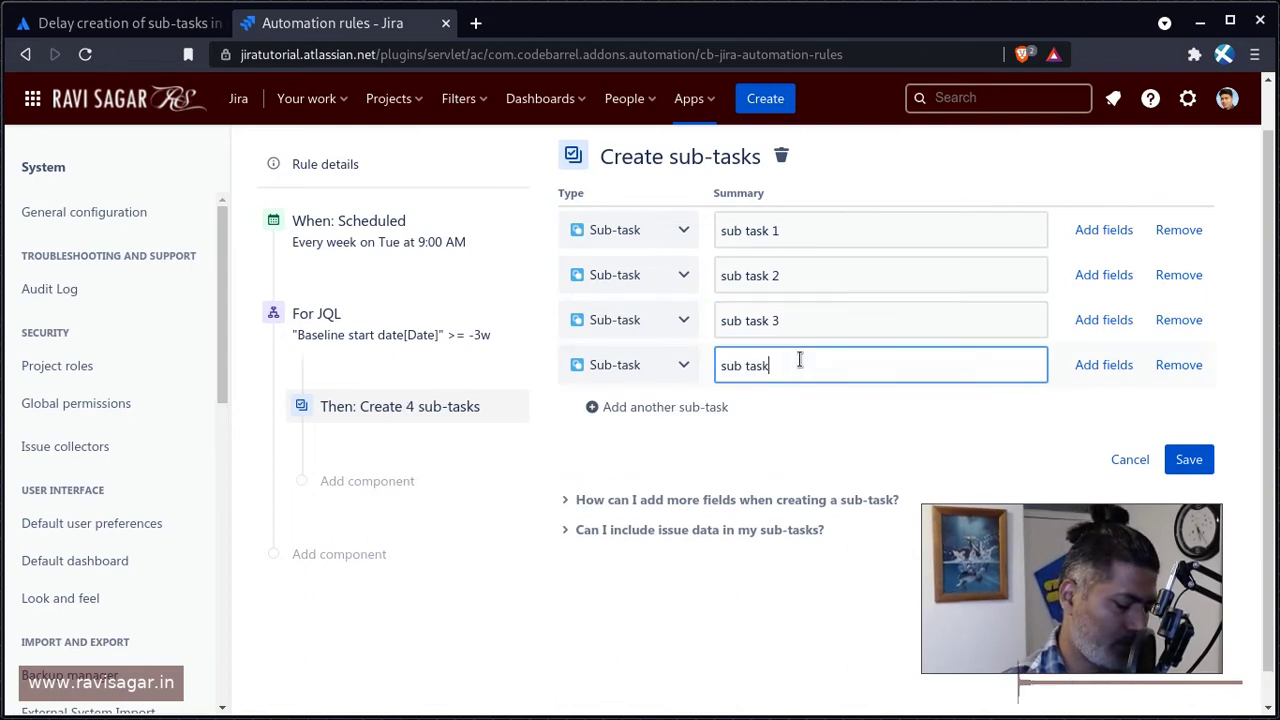
{"action": "left_click", "coordinate": [1189, 459]}
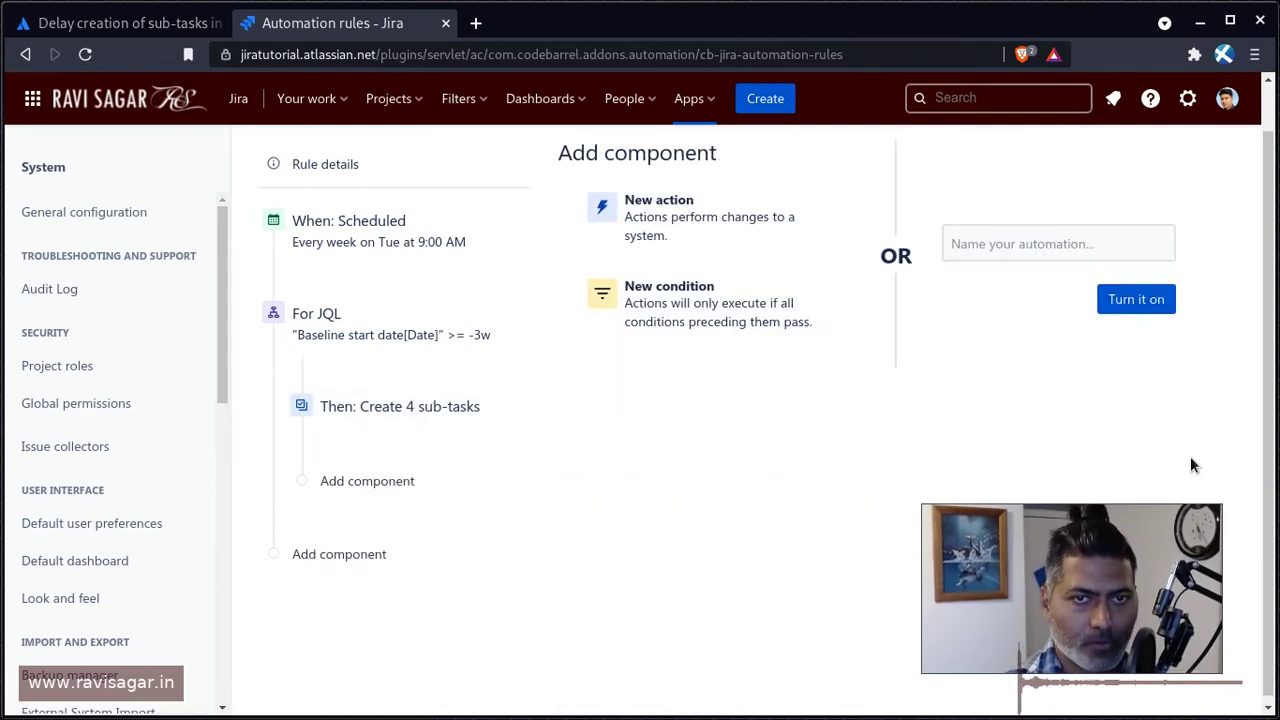
Step: Name the automation create-sub-task-every-week-scheduler and turn it on
{"action": "left_click", "coordinate": [1041, 243]}
{"action": "type", "text": "crea"}
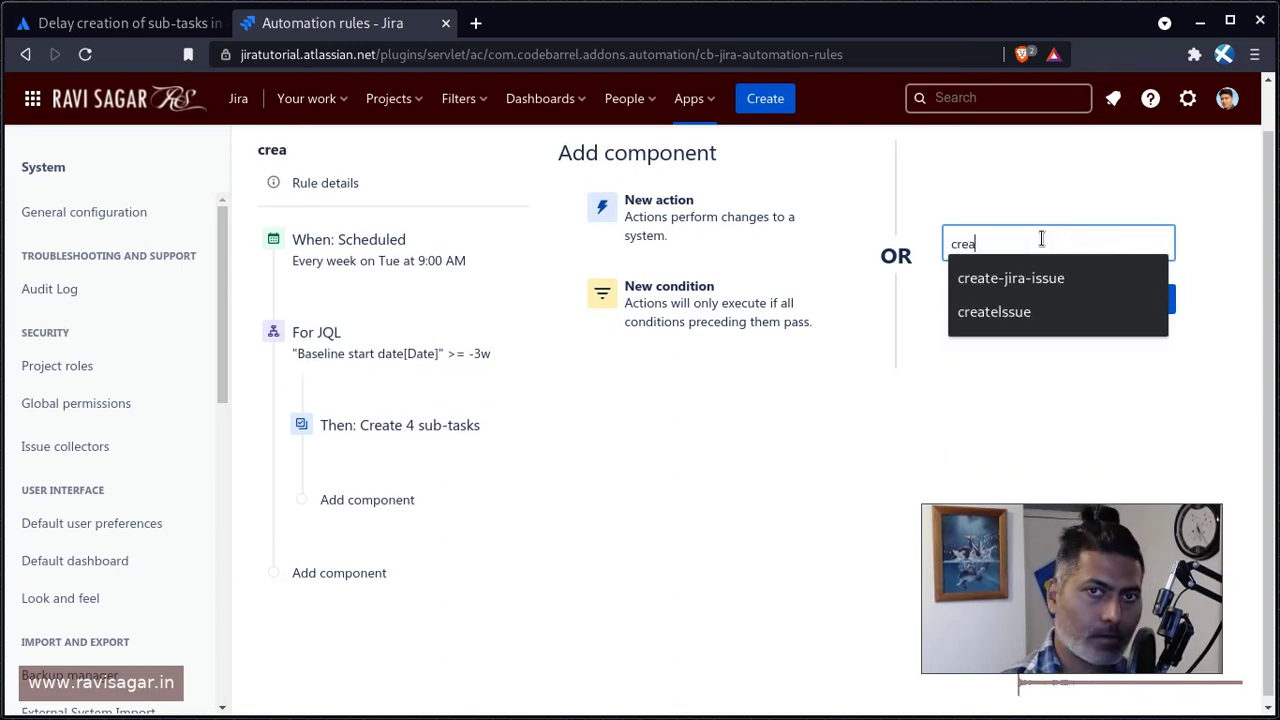
{"action": "type", "text": "te-sub-task-every-week-scheduler"}
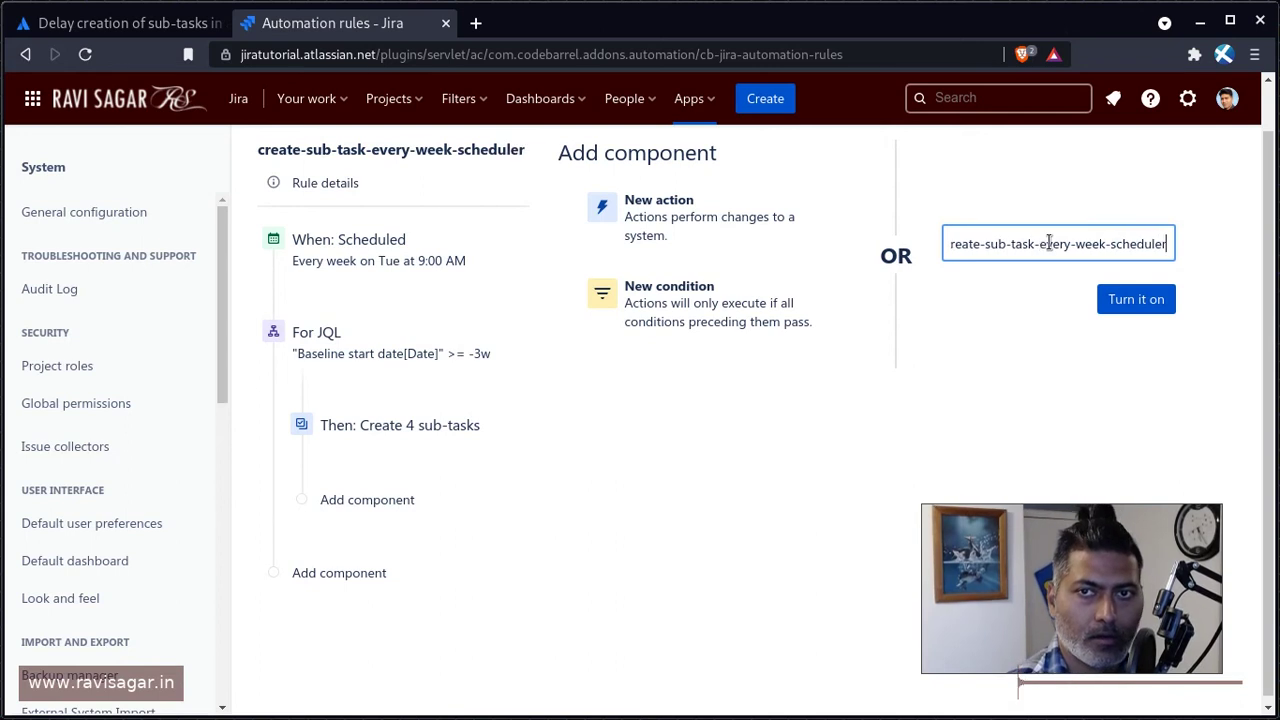
{"action": "triple_click", "coordinate": [1049, 243]}
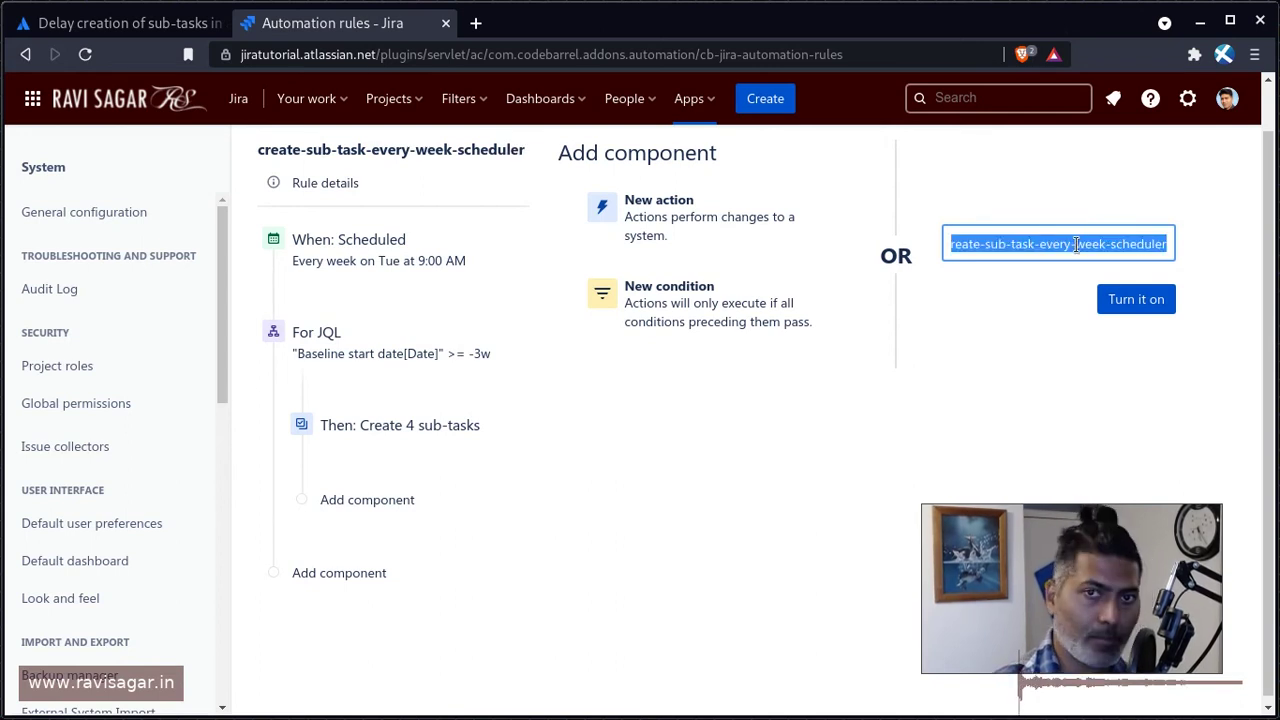
{"action": "left_click", "coordinate": [1125, 301]}
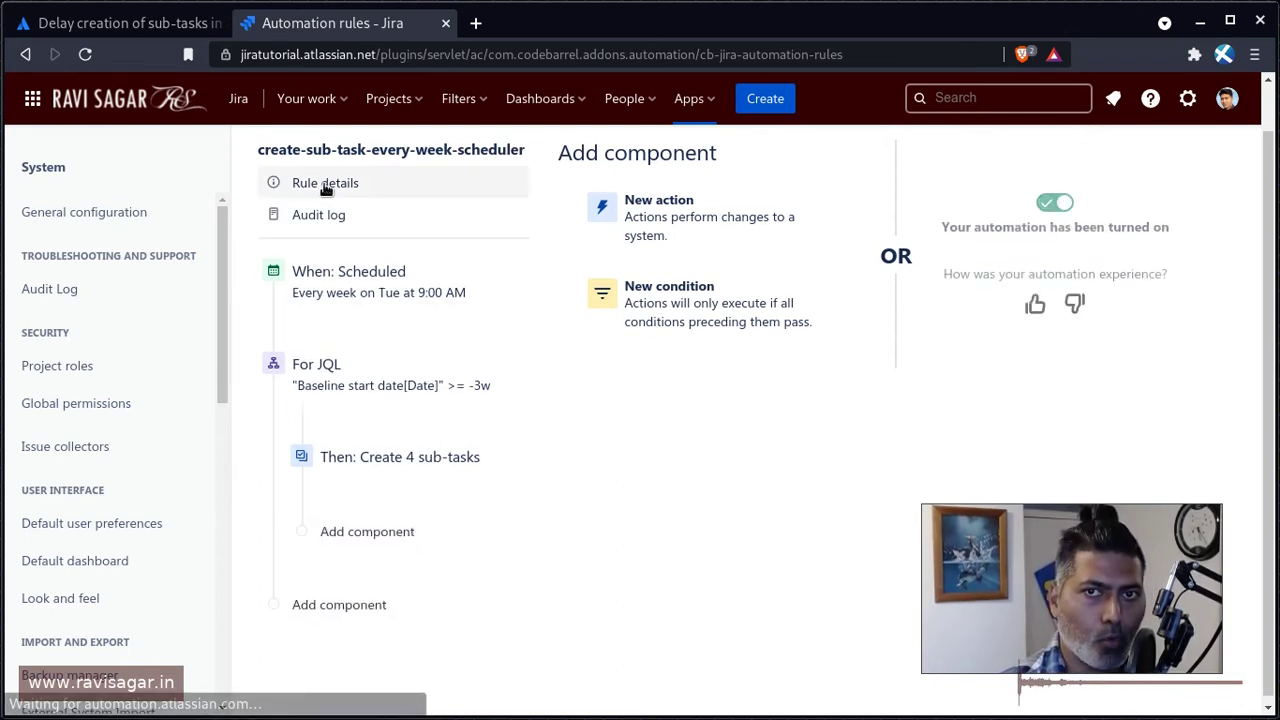
Step: Set the description in the rule details to "Create sub tasks every week using a scheduler"
{"action": "left_click", "coordinate": [326, 182]}
{"action": "left_click", "coordinate": [755, 296]}
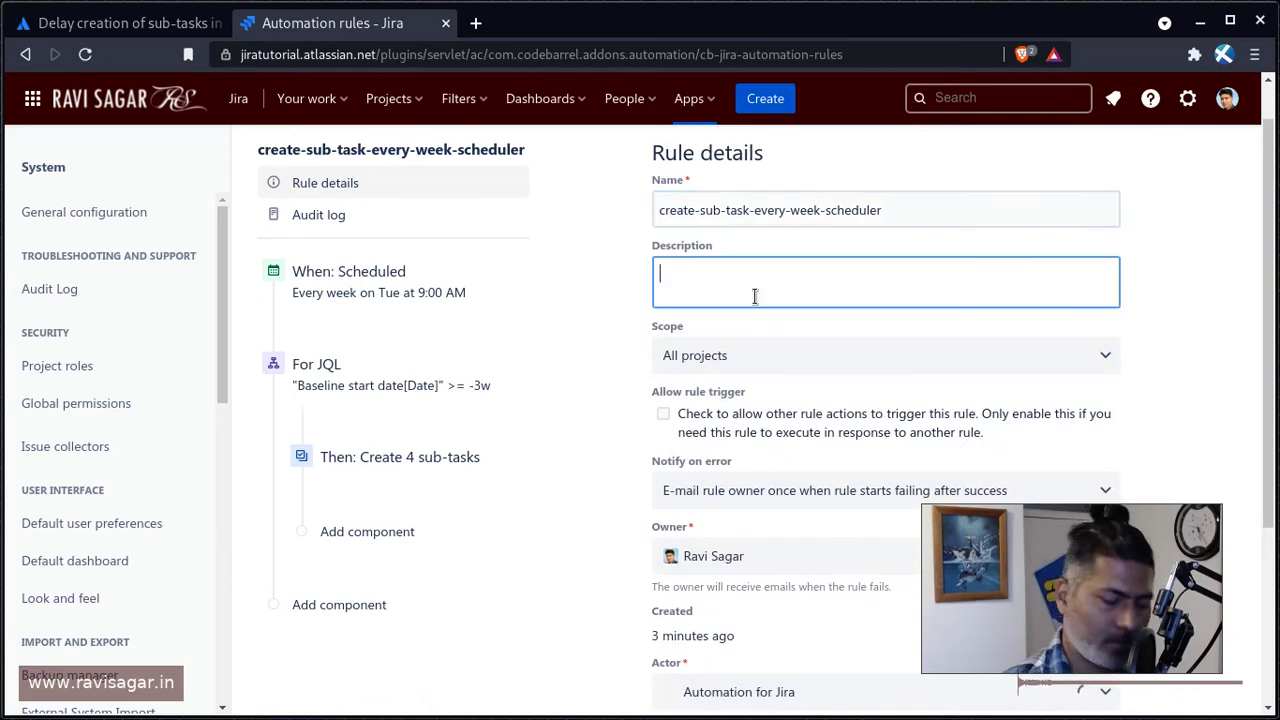
{"action": "type", "text": "Create sin t"}
{"action": "key", "text": "BackSpace"}
{"action": "key", "text": "BackSpace"}
{"action": "key", "text": "BackSpace"}
{"action": "key", "text": "BackSpace"}
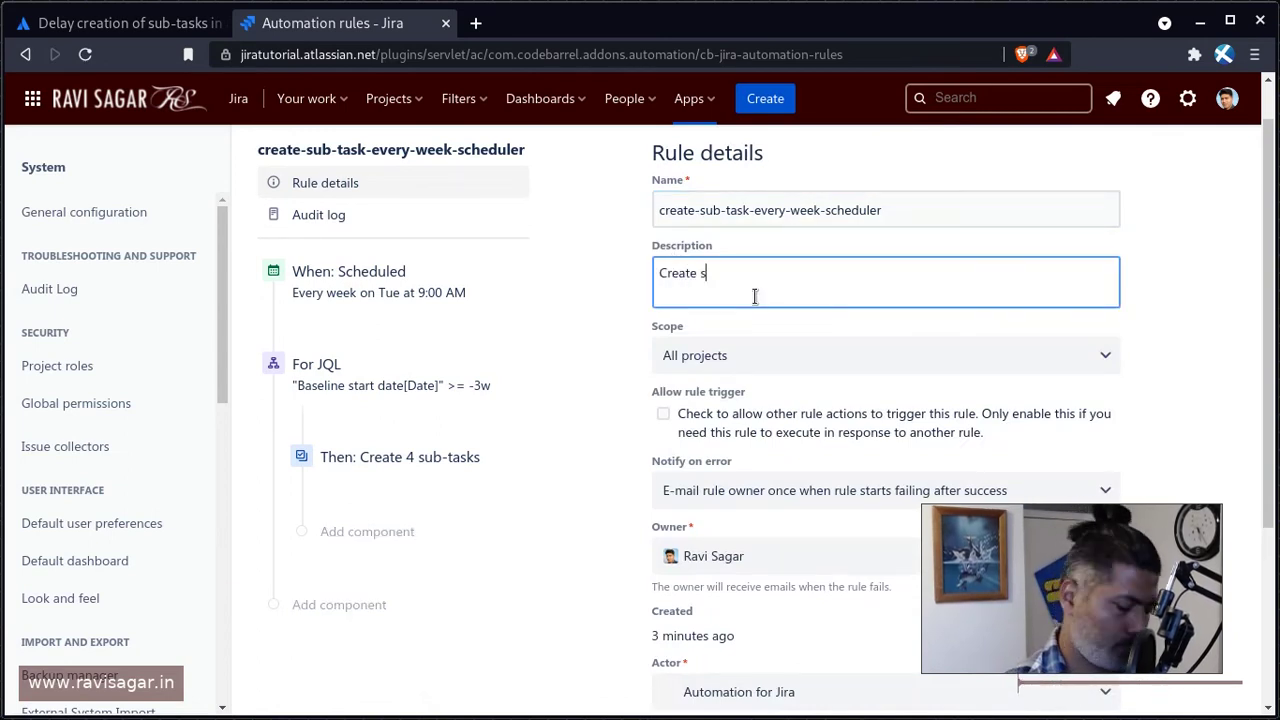
{"action": "type", "text": "ub tasks ev"}
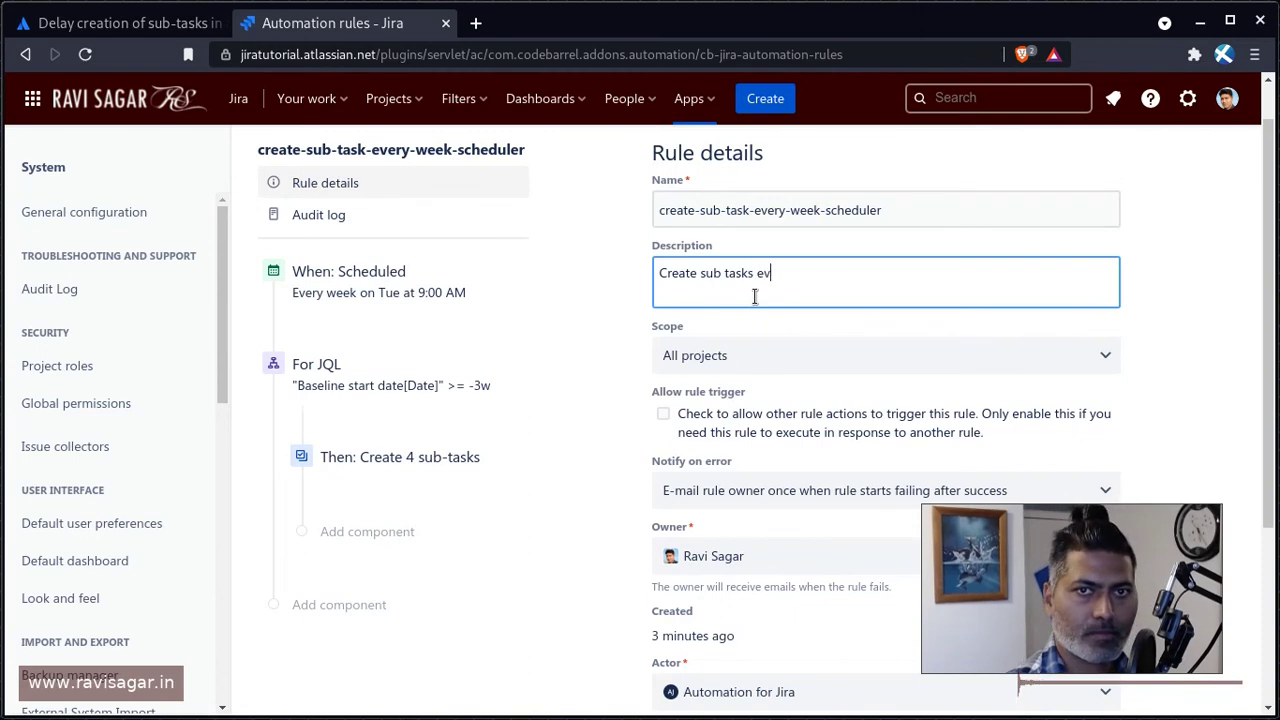
{"action": "type", "text": "ery week"}
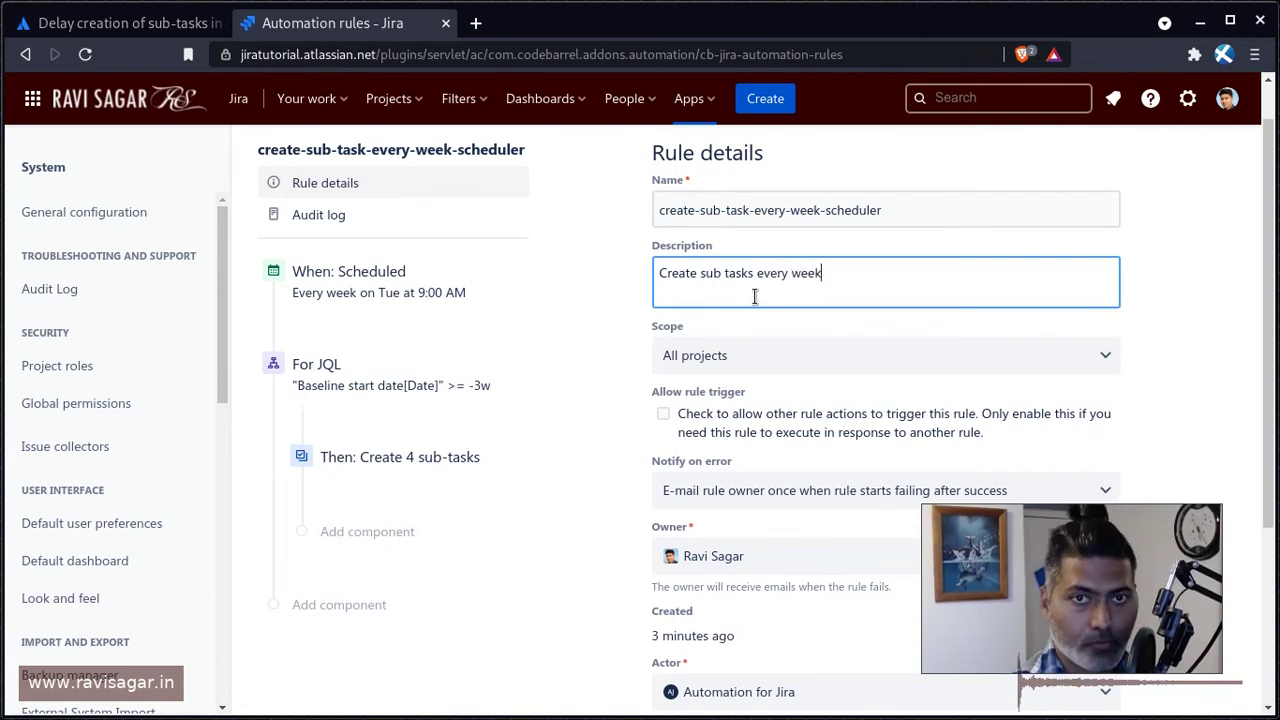
{"action": "type", "text": " using "}
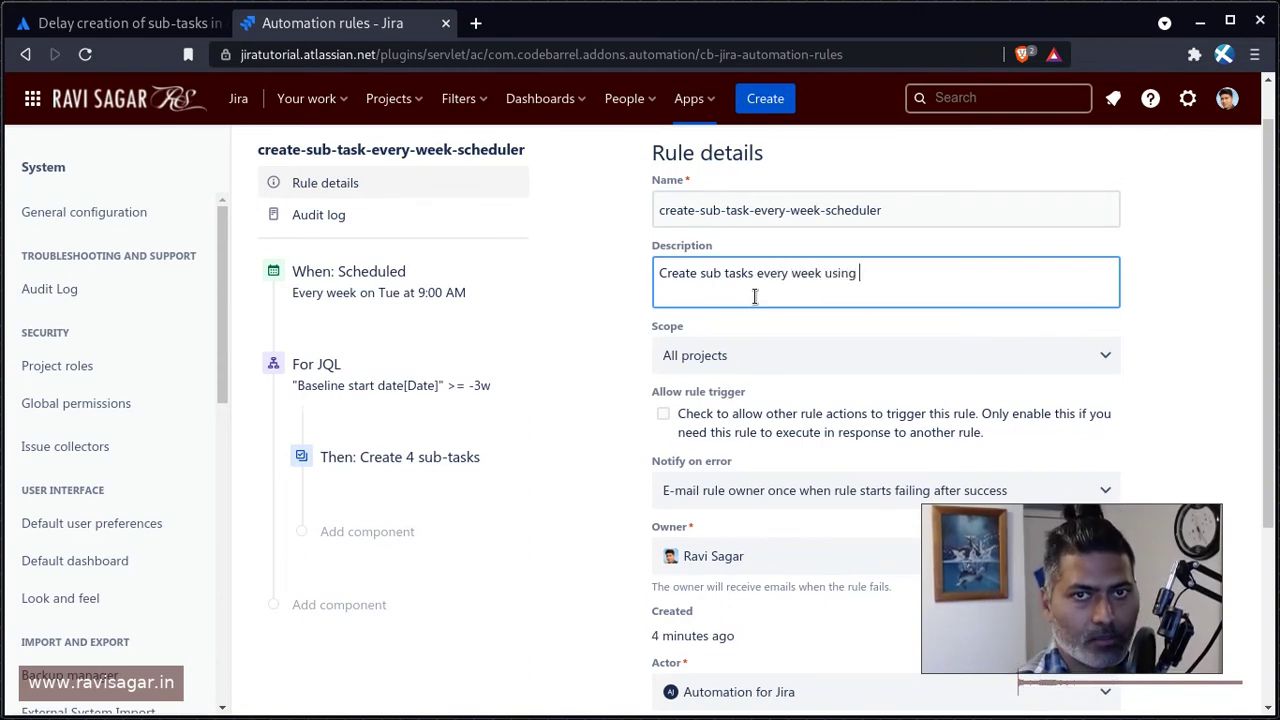
{"action": "type", "text": "a sche"}
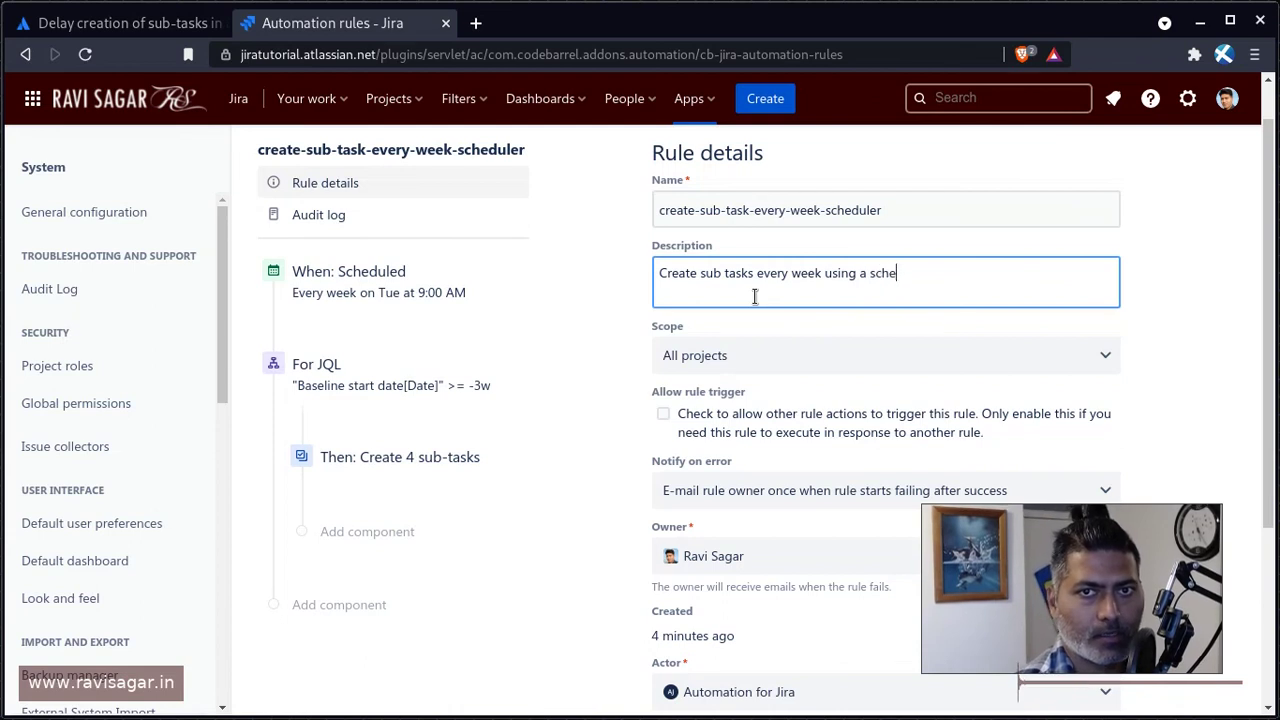
{"action": "type", "text": "duler"}
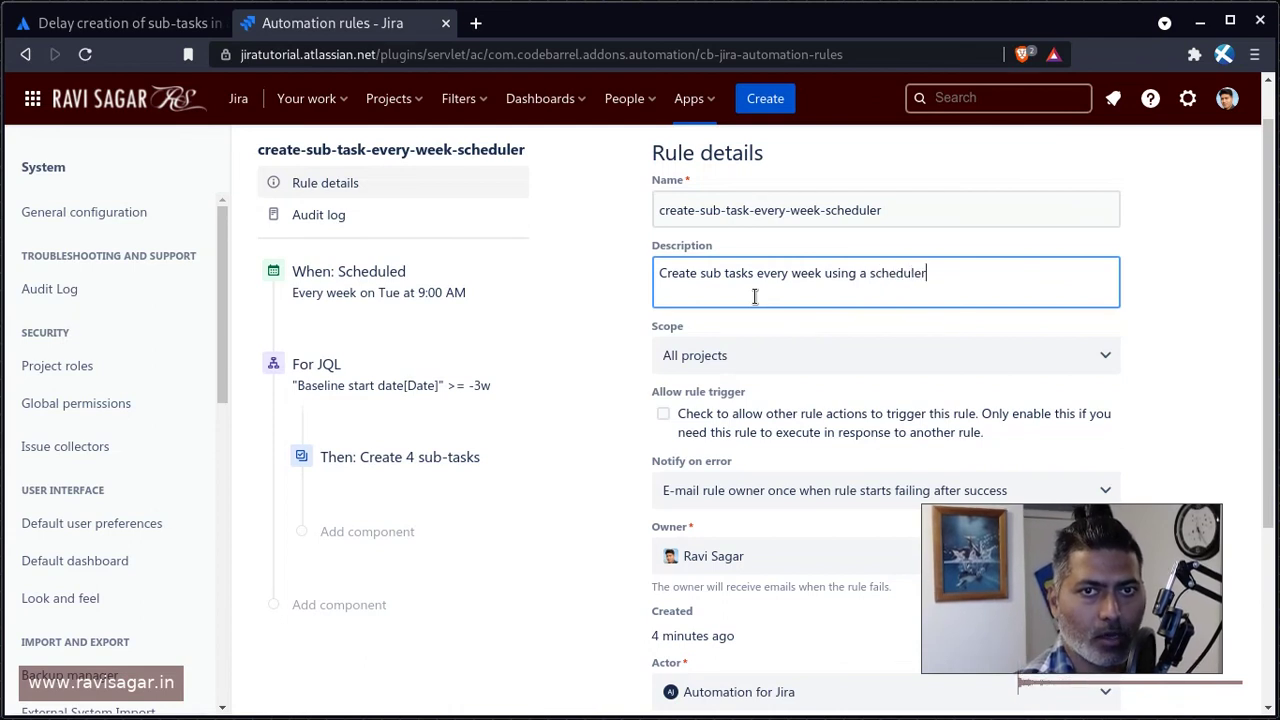
Step: Restrict the rule's scope to the single project Android (AN), save the details and publish the changes
{"action": "left_click", "coordinate": [725, 355]}
{"action": "left_click", "coordinate": [712, 407]}
{"action": "left_click", "coordinate": [705, 420]}
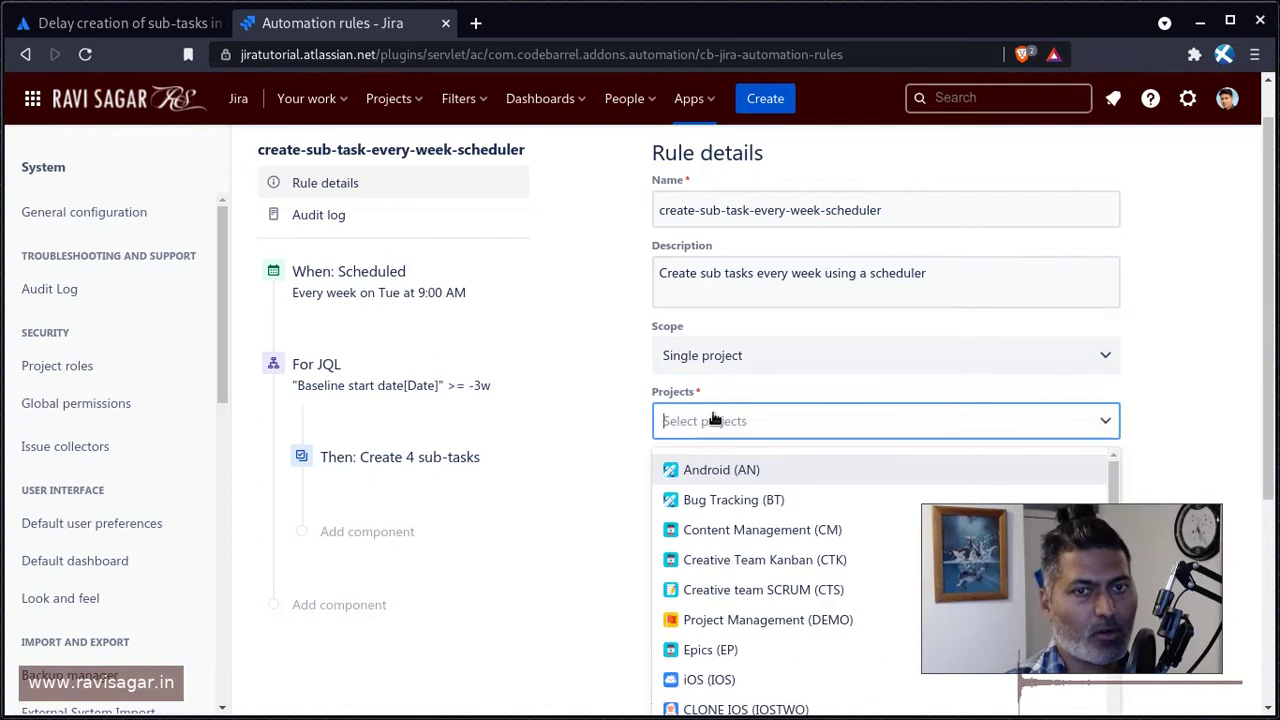
{"action": "left_click", "coordinate": [719, 469]}
{"action": "scroll", "coordinate": [905, 284], "scroll_direction": "down", "scroll_amount": 5}
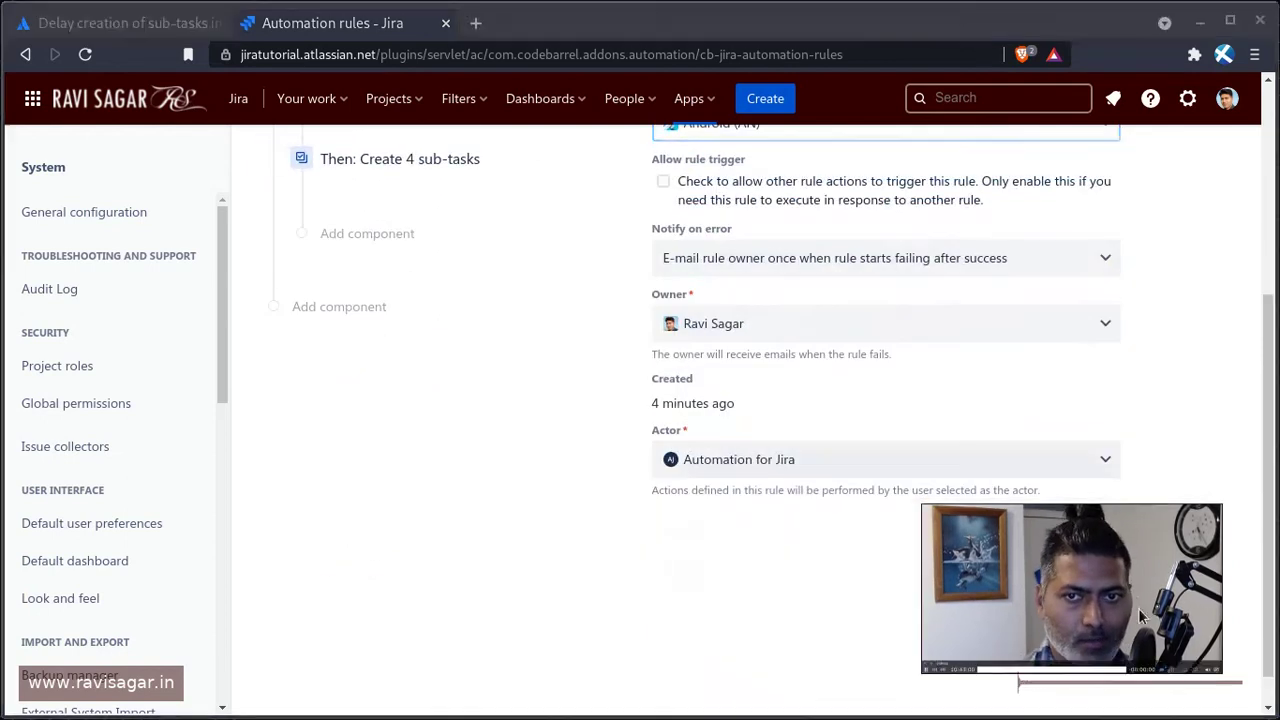
{"action": "left_click", "coordinate": [1091, 491]}
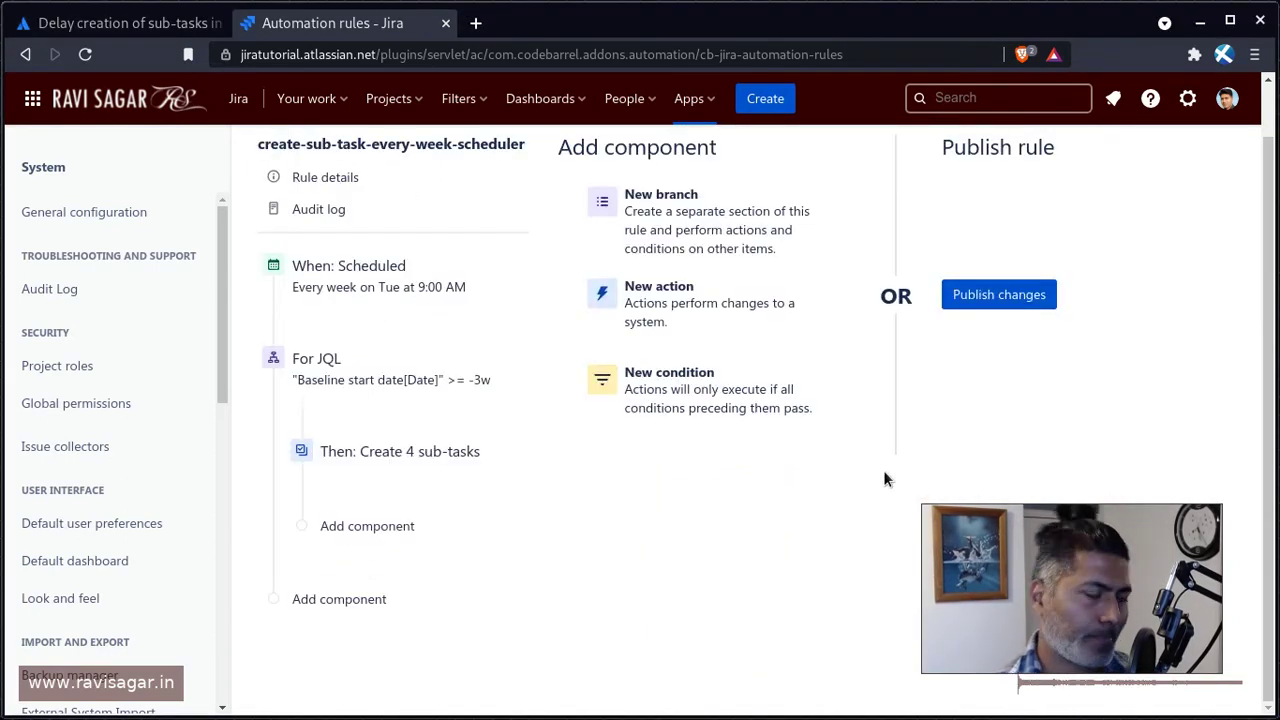
{"action": "left_click", "coordinate": [997, 294]}
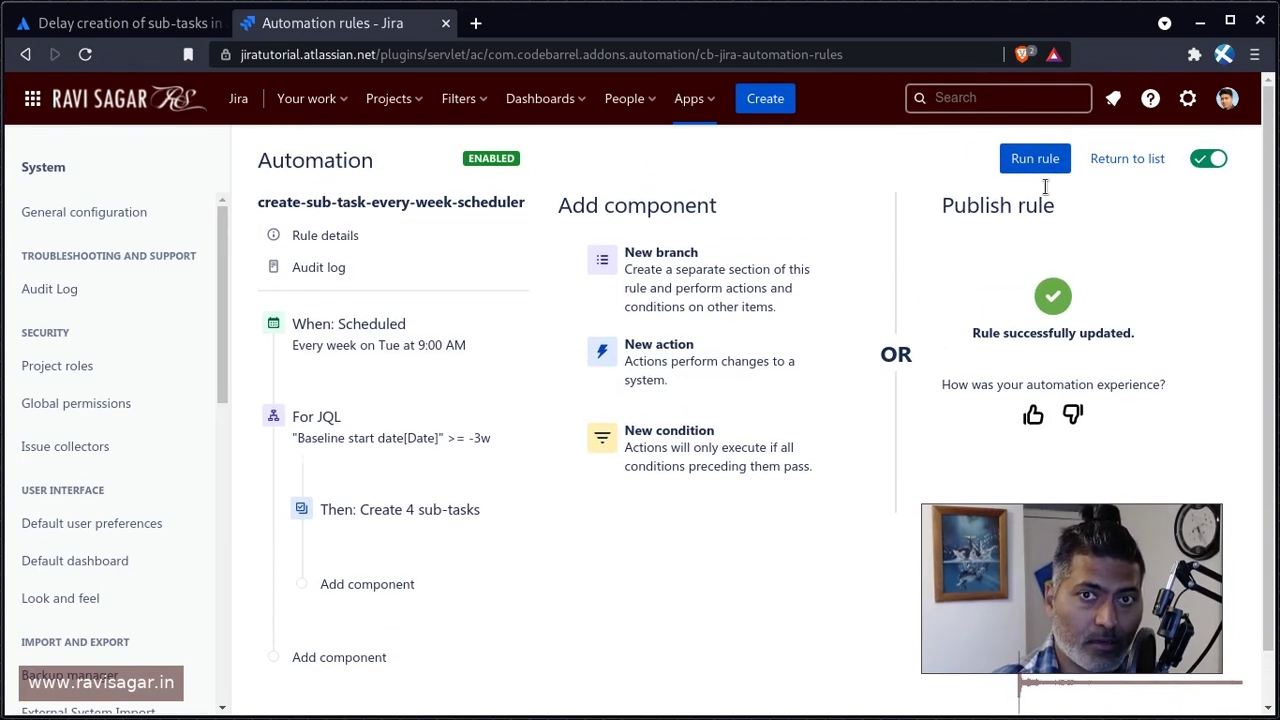
Step: Open the rule's audit log, refresh it, and examine the latest run's action details and associated items
{"action": "left_click", "coordinate": [343, 265]}
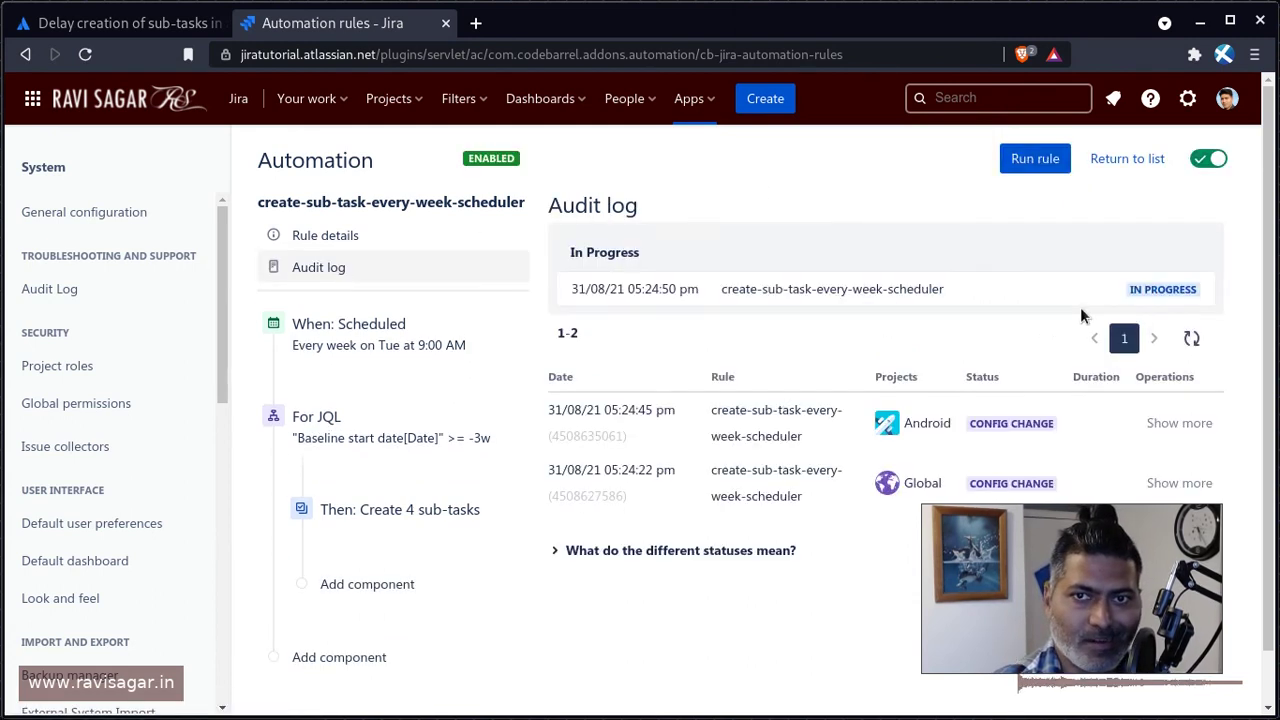
{"action": "left_click", "coordinate": [1191, 340]}
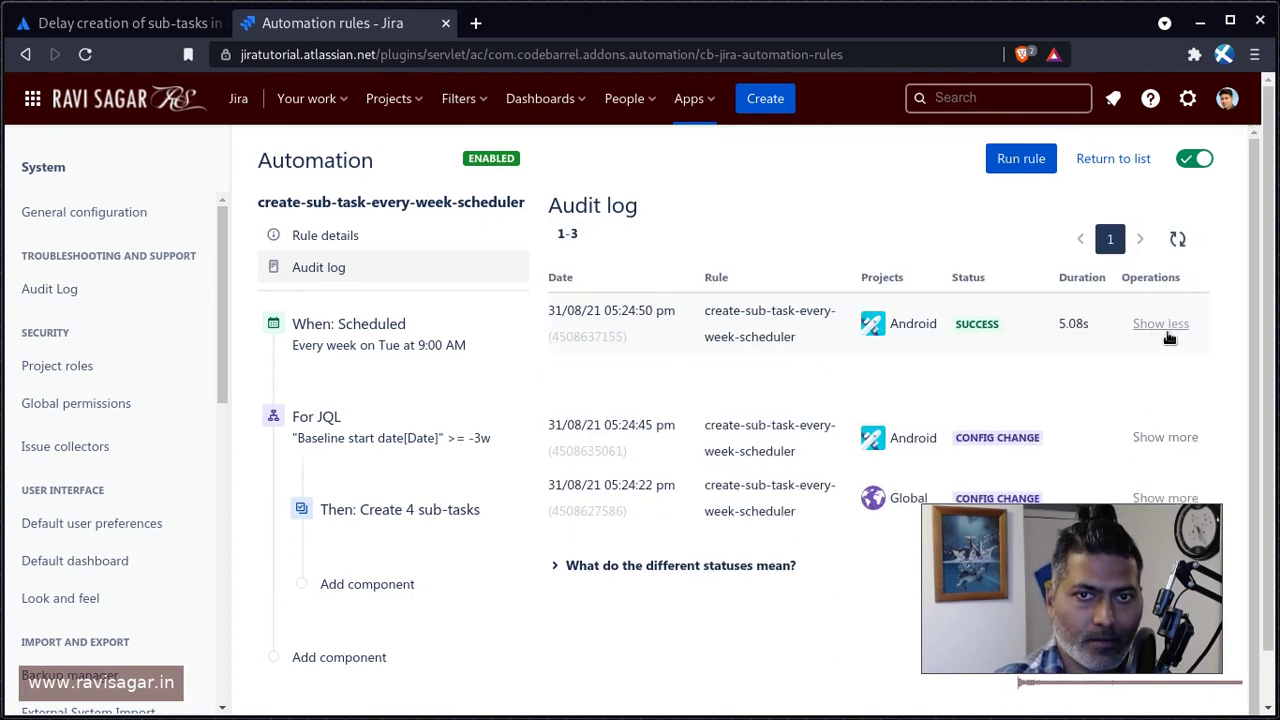
{"action": "left_click", "coordinate": [1179, 325]}
{"action": "scroll", "coordinate": [891, 362], "scroll_direction": "down", "scroll_amount": 2}
{"action": "scroll", "coordinate": [928, 365], "scroll_direction": "down", "scroll_amount": 1}
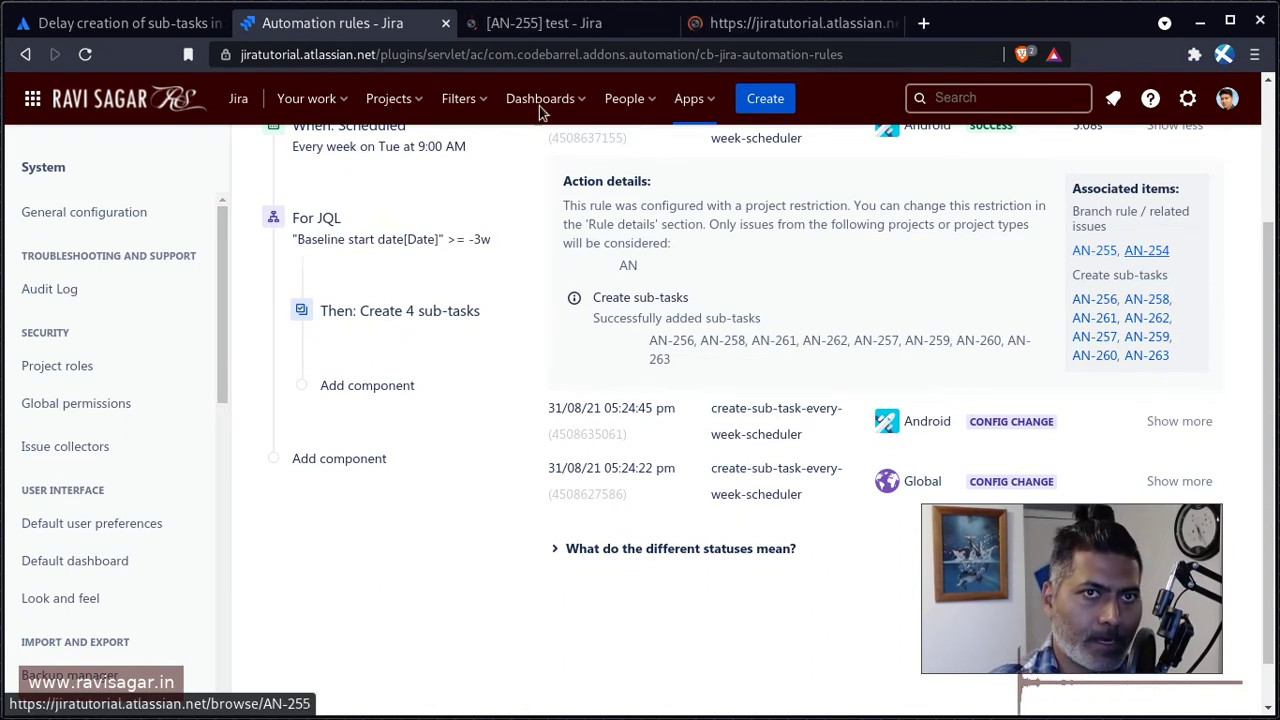
Step: Check the Subtasks sections of issues AN-255 and AN-254 for the sub-tasks created by the rule
{"action": "left_click", "coordinate": [540, 33]}
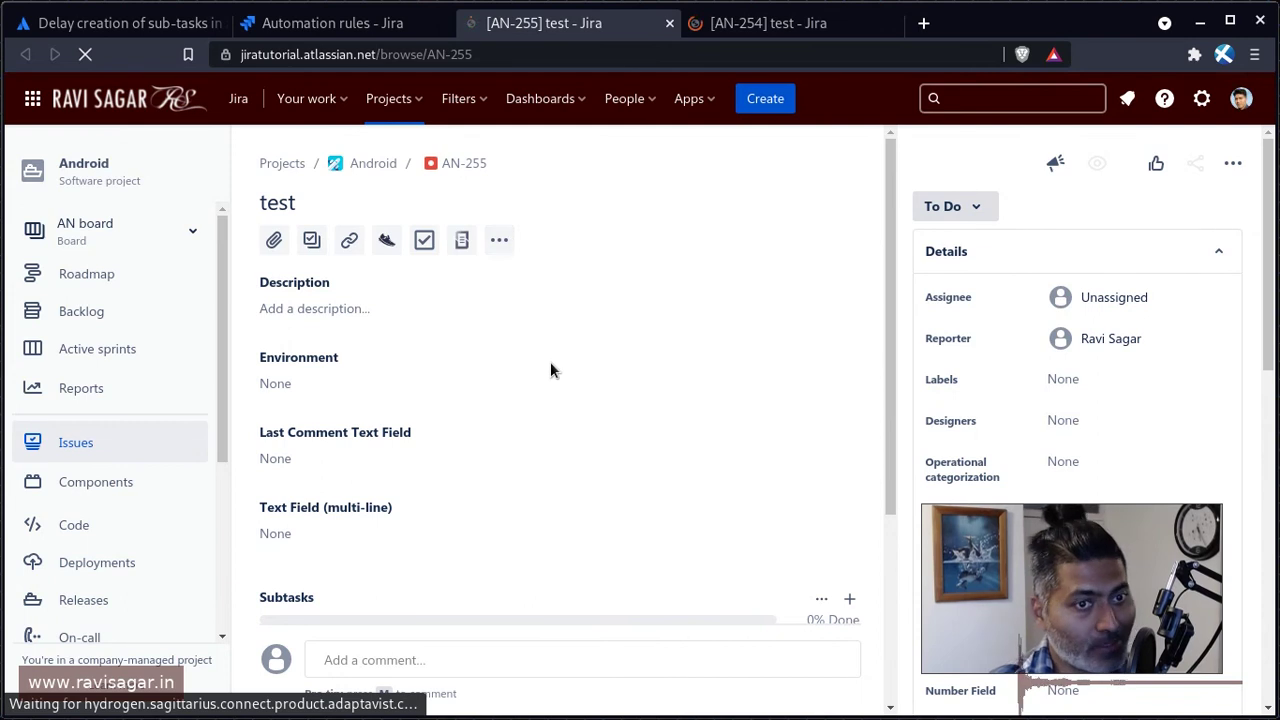
{"action": "scroll", "coordinate": [550, 361], "scroll_direction": "down", "scroll_amount": 3}
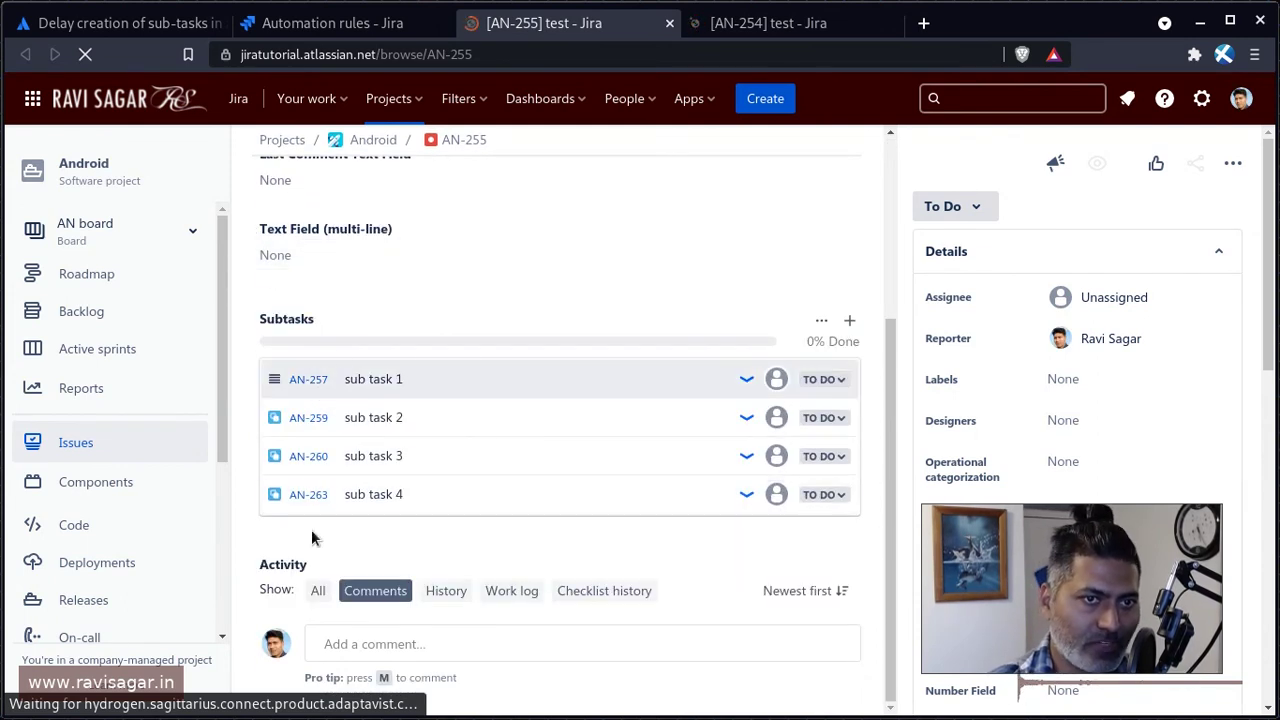
{"action": "left_click", "coordinate": [829, 24]}
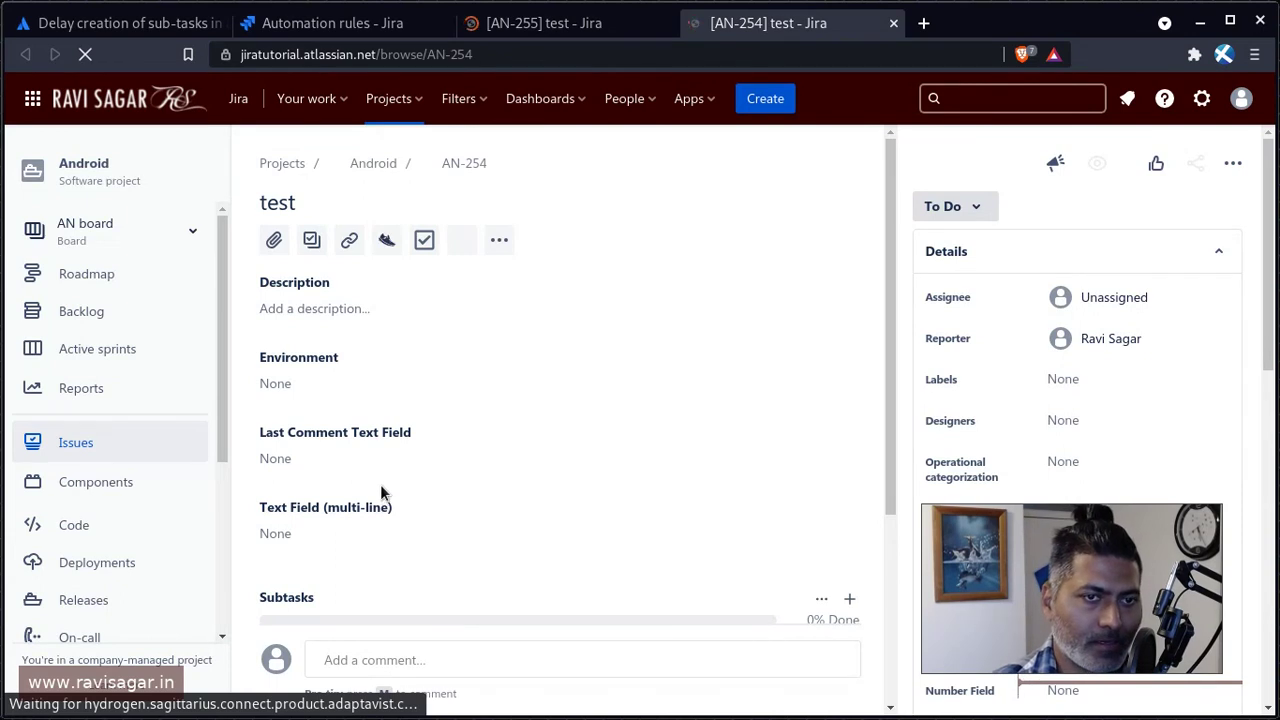
{"action": "scroll", "coordinate": [315, 582], "scroll_direction": "down", "scroll_amount": 3}
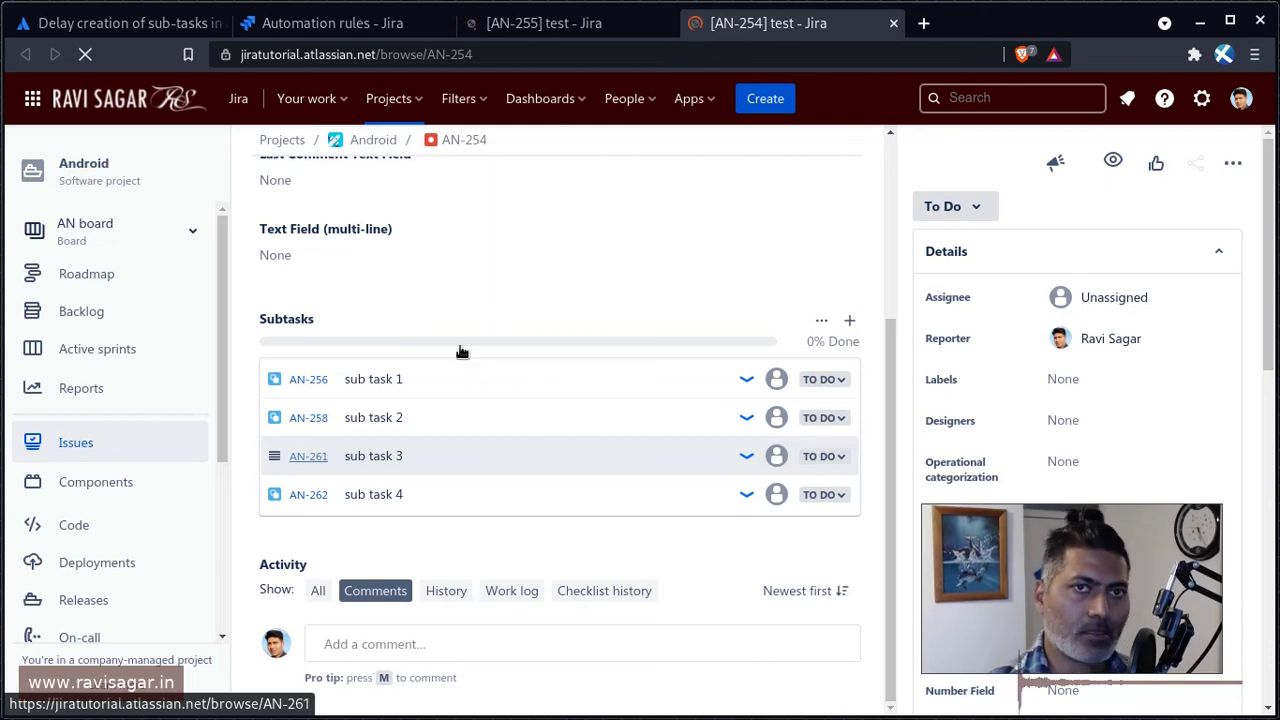
Step: Return to the create-sub-task-every-week-scheduler automation rule and disable it
{"action": "left_click", "coordinate": [380, 30]}
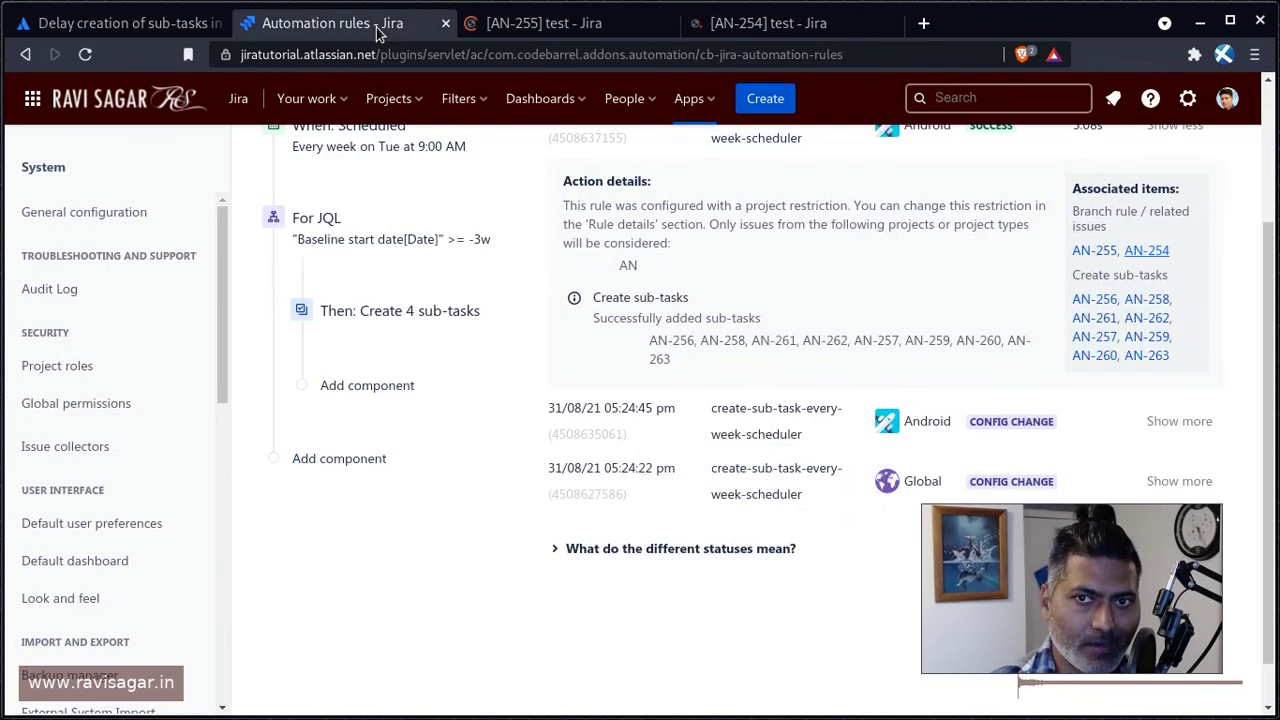
{"action": "scroll", "coordinate": [878, 302], "scroll_direction": "up", "scroll_amount": 1}
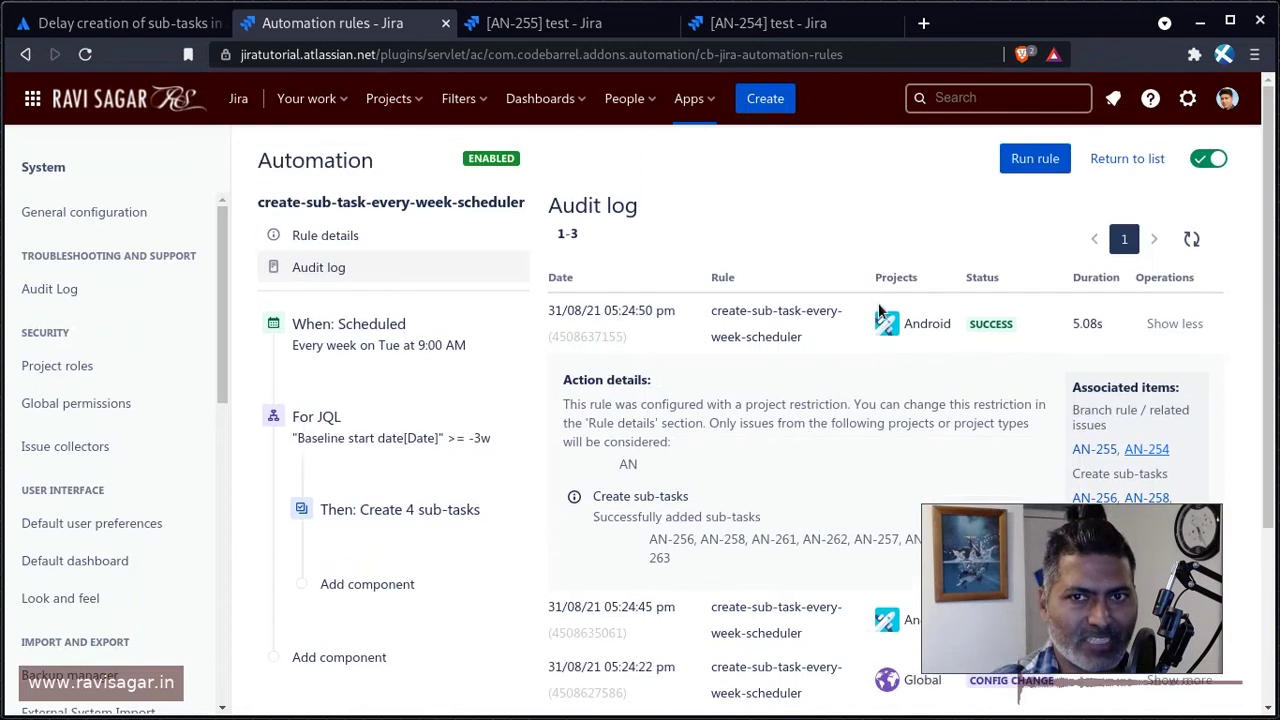
{"action": "left_click", "coordinate": [1207, 167]}
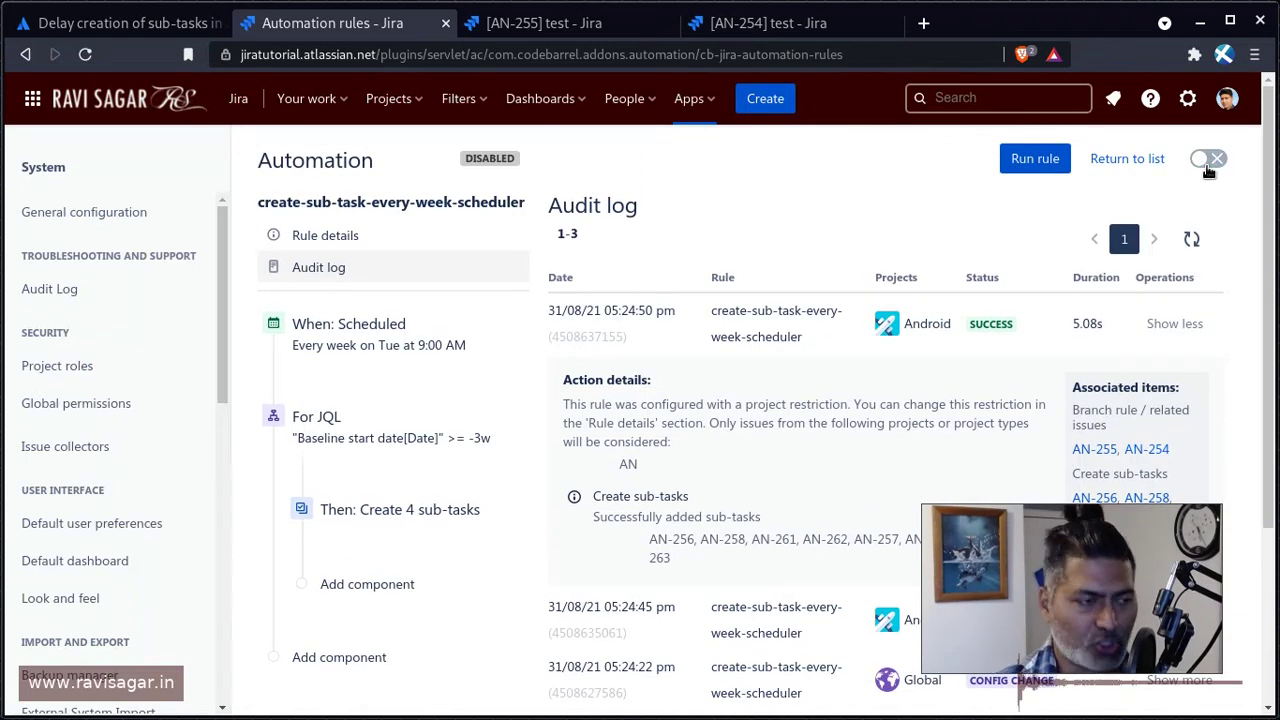